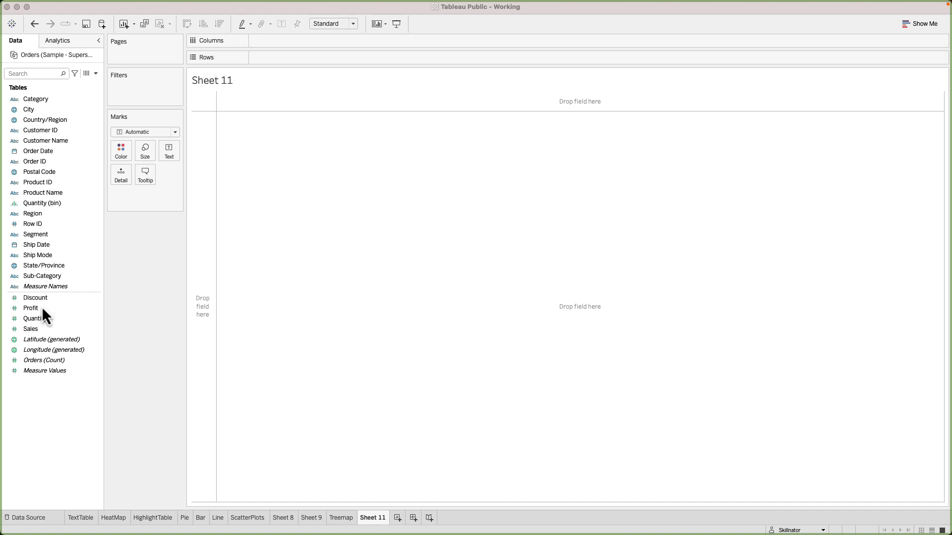
Build a text table of yearly Sales by Order Date, broken down by Region in rows
{"action": "left_click", "coordinate": [42, 154]}
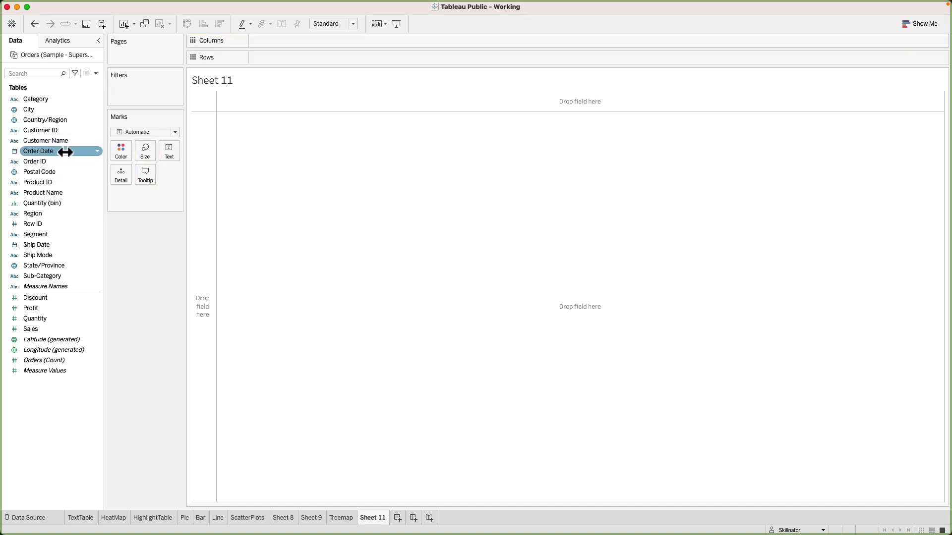
{"action": "left_click_drag", "start_coordinate": [52, 151], "coordinate": [173, 154]}
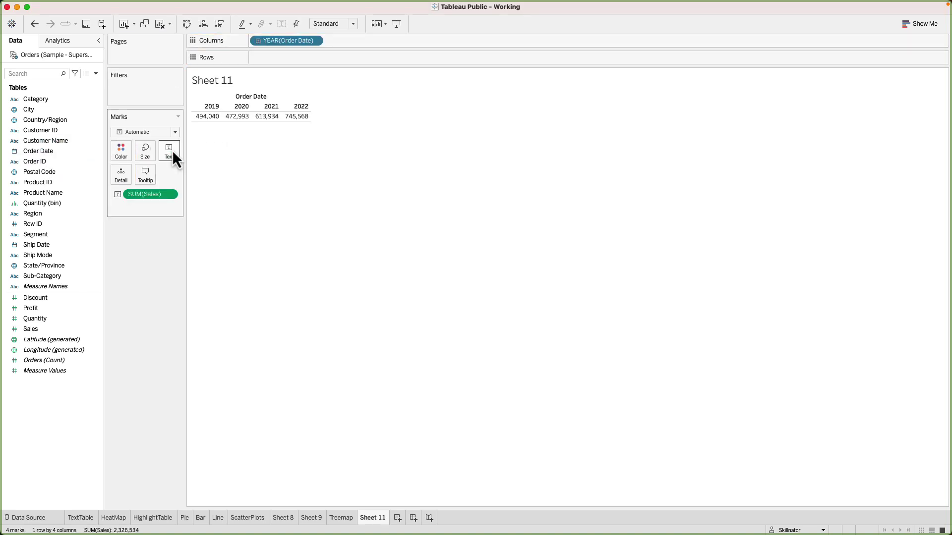
{"action": "left_click", "coordinate": [83, 172]}
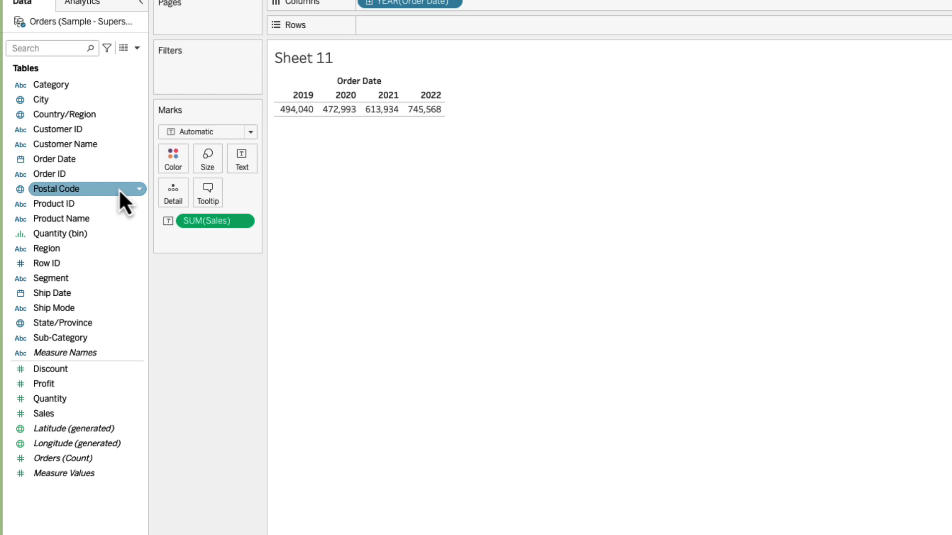
{"action": "left_click_drag", "start_coordinate": [71, 250], "coordinate": [383, 31]}
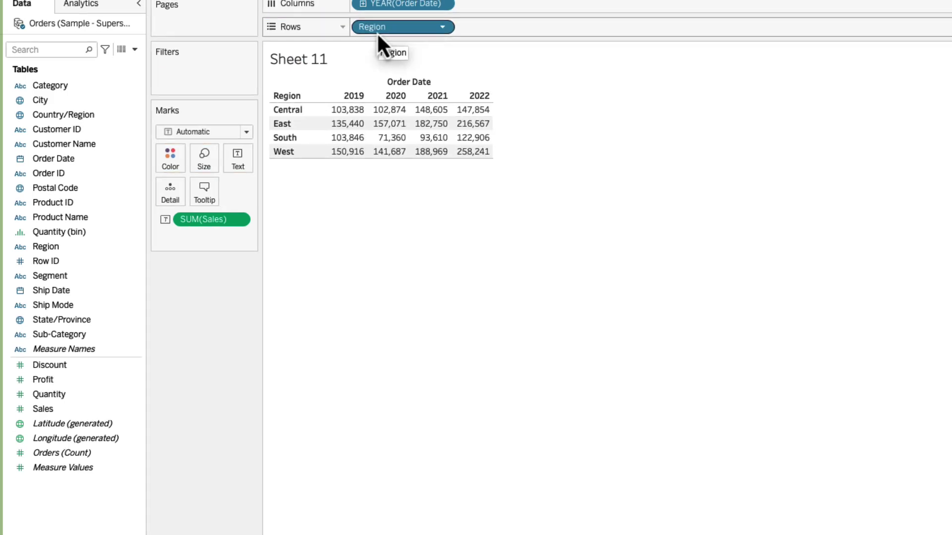
Bring the Sample - Superstore.xls workbook forward in Excel and maximise its window
{"action": "left_click_drag", "start_coordinate": [472, 381], "coordinate": [497, 66]}
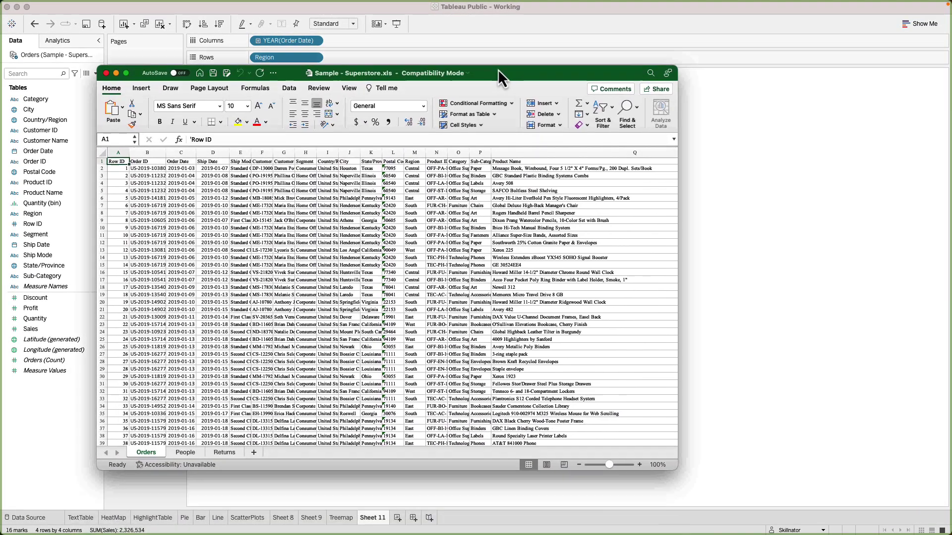
{"action": "double_click", "coordinate": [498, 67]}
{"action": "left_click", "coordinate": [276, 238]}
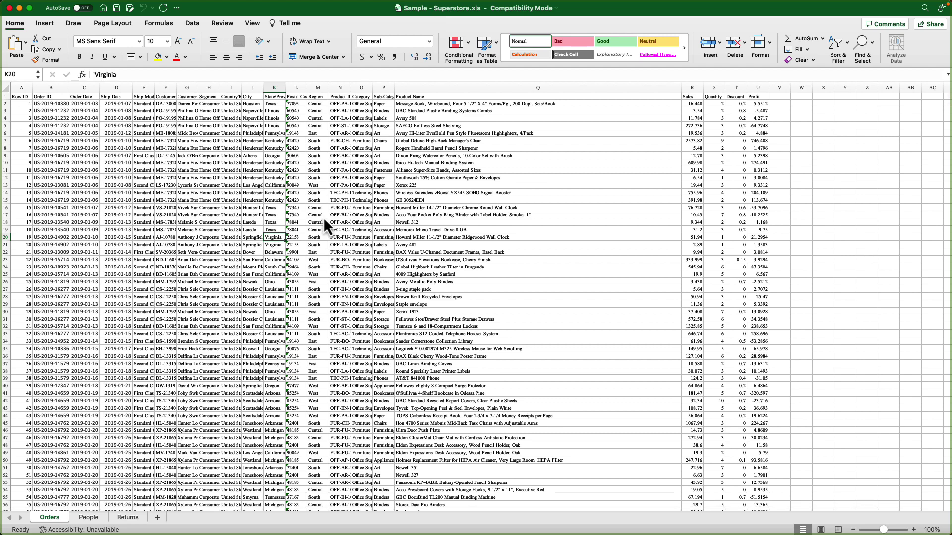
Return to the top of the Orders sheet and its header row at column A
{"action": "scroll", "coordinate": [457, 286], "scroll_direction": "up", "scroll_amount": 5}
{"action": "key", "text": "ctrl+Up"}
{"action": "key", "text": "Left"}
{"action": "key", "text": "Left"}
{"action": "key", "text": "Left"}
{"action": "key", "text": "Left"}
{"action": "key", "text": "Left"}
{"action": "key", "text": "Left"}
{"action": "key", "text": "Left"}
{"action": "key", "text": "Left"}
{"action": "key", "text": "Left"}
{"action": "key", "text": "Left"}
{"action": "key", "text": "Left"}
{"action": "key", "text": "Left"}
{"action": "key", "text": "Left"}
{"action": "key", "text": "Left"}
{"action": "key", "text": "Left"}
{"action": "key", "text": "Left"}
{"action": "key", "text": "Left"}
{"action": "key", "text": "Right"}
{"action": "key", "text": "Right"}
{"action": "key", "text": "Right"}
{"action": "key", "text": "Right"}
{"action": "key", "text": "Right"}
{"action": "key", "text": "Right"}
{"action": "key", "text": "Right"}
{"action": "key", "text": "Right"}
{"action": "key", "text": "Right"}
{"action": "key", "text": "Right"}
{"action": "key", "text": "Right"}
{"action": "key", "text": "Right"}
{"action": "key", "text": "Right"}
{"action": "key", "text": "Right"}
{"action": "key", "text": "Right"}
{"action": "key", "text": "Right"}
{"action": "key", "text": "Right"}
{"action": "key", "text": "Right"}
{"action": "key", "text": "Right"}
{"action": "key", "text": "Right"}
{"action": "key", "text": "Right"}
Show the People sheet zoomed in, with the first regional manager selected
{"action": "key", "text": "ctrl+Page_Down"}
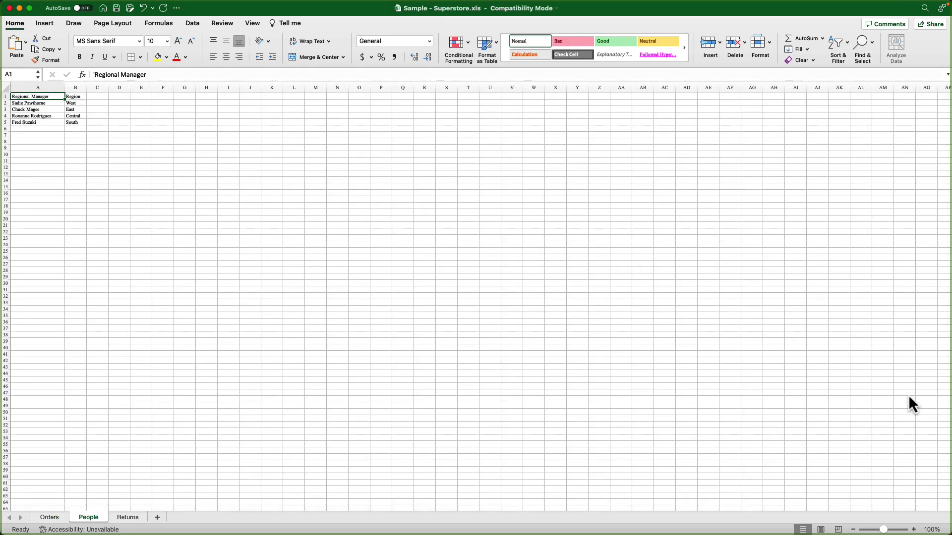
{"action": "left_click", "coordinate": [913, 530]}
{"action": "left_click", "coordinate": [913, 530]}
{"action": "left_click", "coordinate": [913, 530]}
{"action": "left_click", "coordinate": [913, 530]}
{"action": "left_click", "coordinate": [913, 530]}
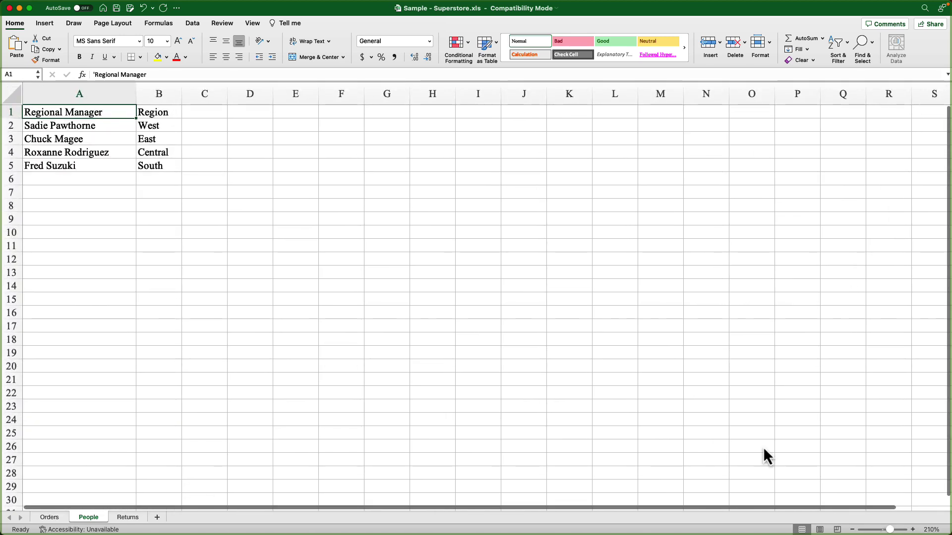
{"action": "left_click", "coordinate": [90, 130]}
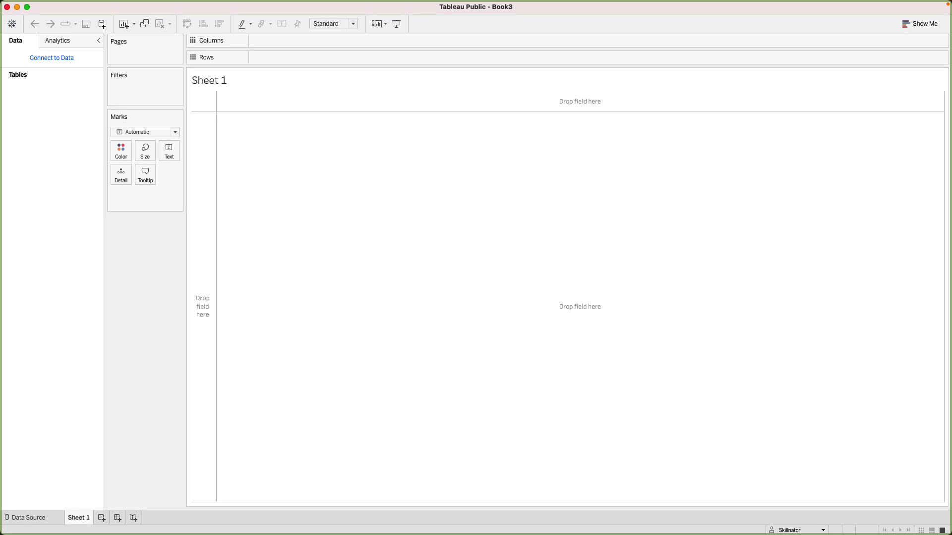
Bring up the Data_shaping folder window, enlarge it, and clear the file selection
{"action": "key", "text": "super+Tab"}
{"action": "left_click_drag", "start_coordinate": [270, 444], "coordinate": [314, 53]}
{"action": "left_click", "coordinate": [238, 184]}
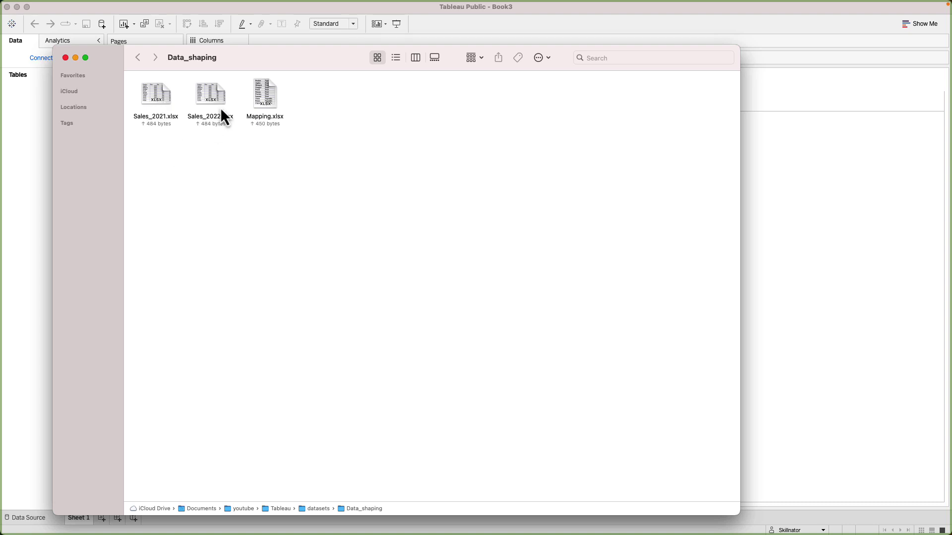
Open Sales_2021.xlsx zoomed in, and select its product, Year and Jan–Dec month columns
{"action": "double_click", "coordinate": [156, 97]}
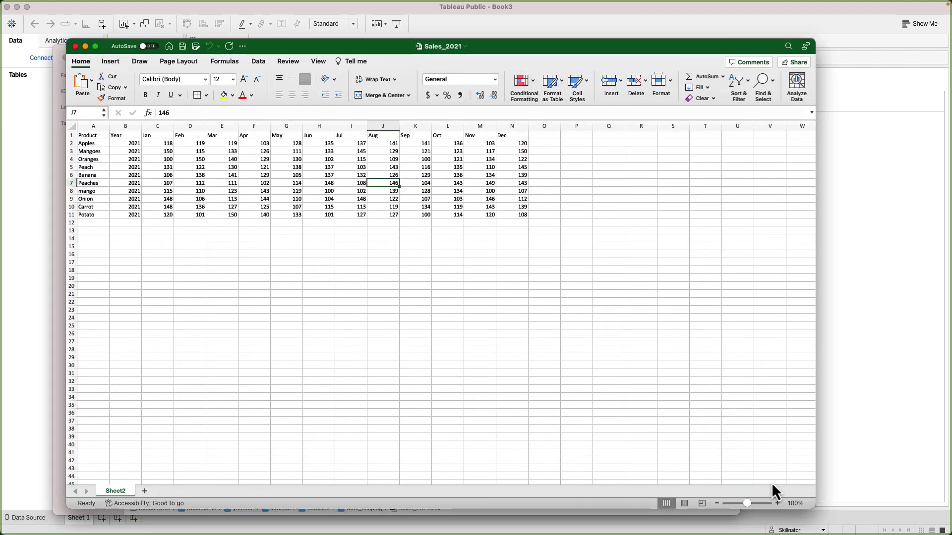
{"action": "left_click", "coordinate": [777, 503]}
{"action": "left_click", "coordinate": [778, 503]}
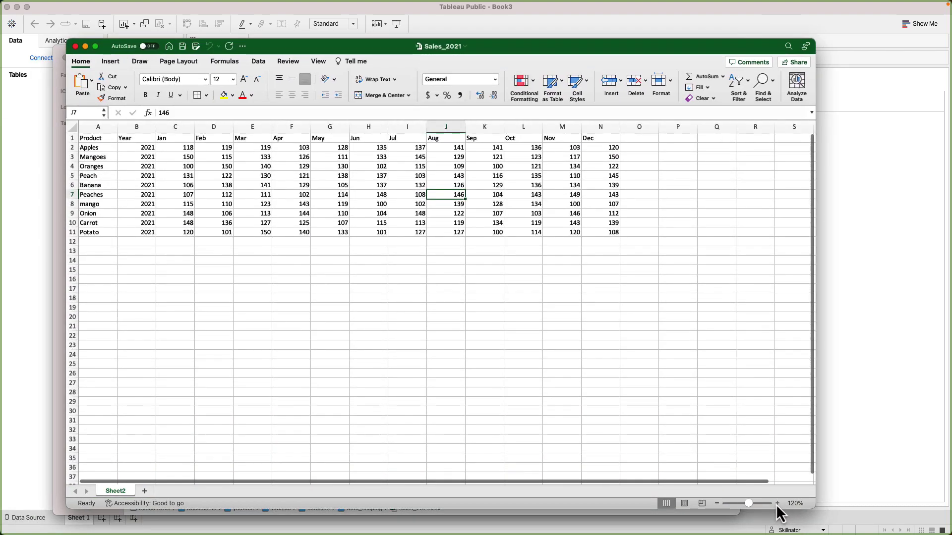
{"action": "left_click", "coordinate": [777, 503]}
{"action": "left_click", "coordinate": [777, 503]}
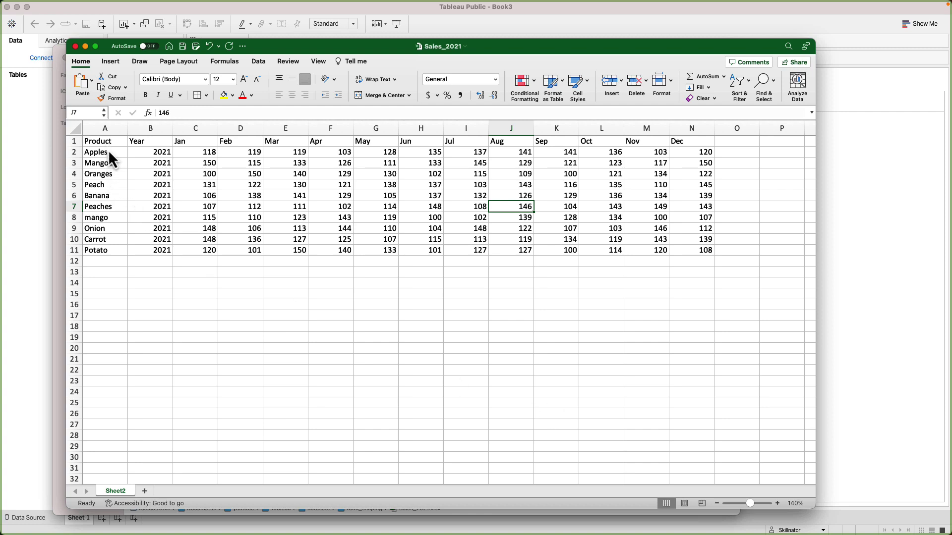
{"action": "left_click_drag", "start_coordinate": [109, 152], "coordinate": [110, 247]}
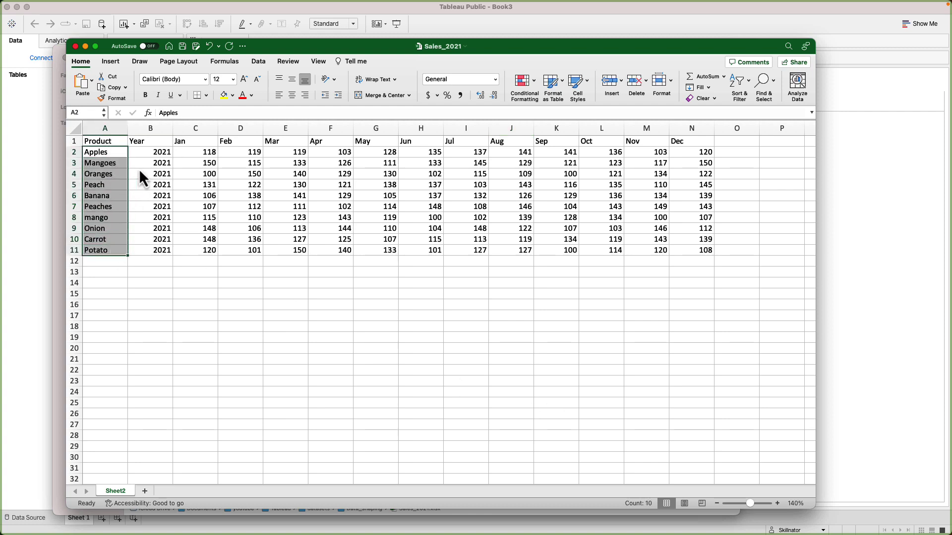
{"action": "left_click_drag", "start_coordinate": [147, 154], "coordinate": [155, 250]}
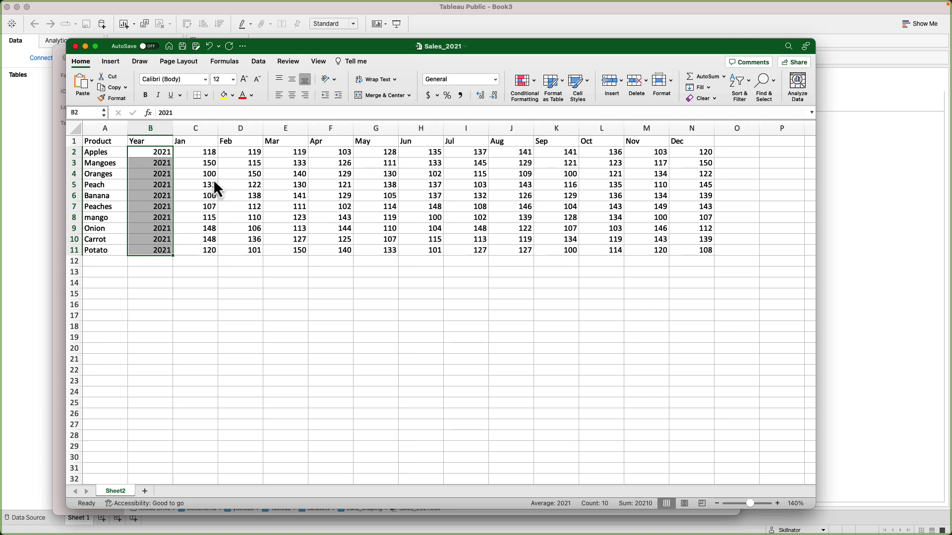
{"action": "left_click_drag", "start_coordinate": [203, 142], "coordinate": [675, 148]}
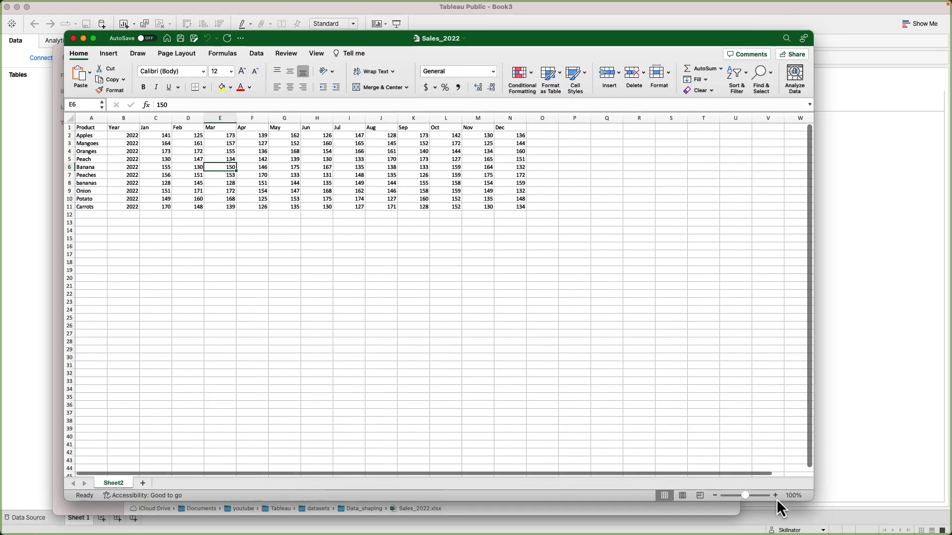
Zoom into Sales_2022, select its 2022 Year values, and close the workbook
{"action": "left_click", "coordinate": [775, 495]}
{"action": "left_click", "coordinate": [775, 496]}
{"action": "left_click", "coordinate": [776, 495]}
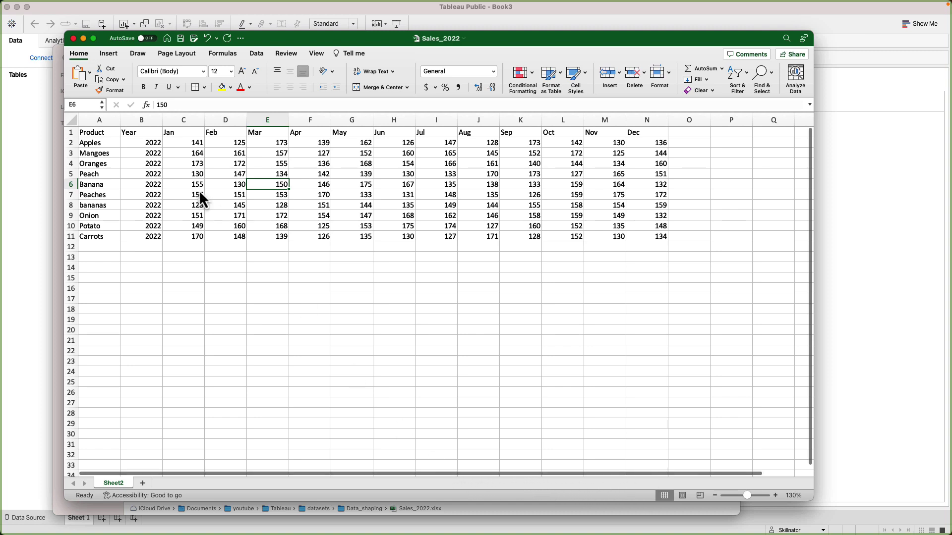
{"action": "left_click_drag", "start_coordinate": [153, 144], "coordinate": [150, 239]}
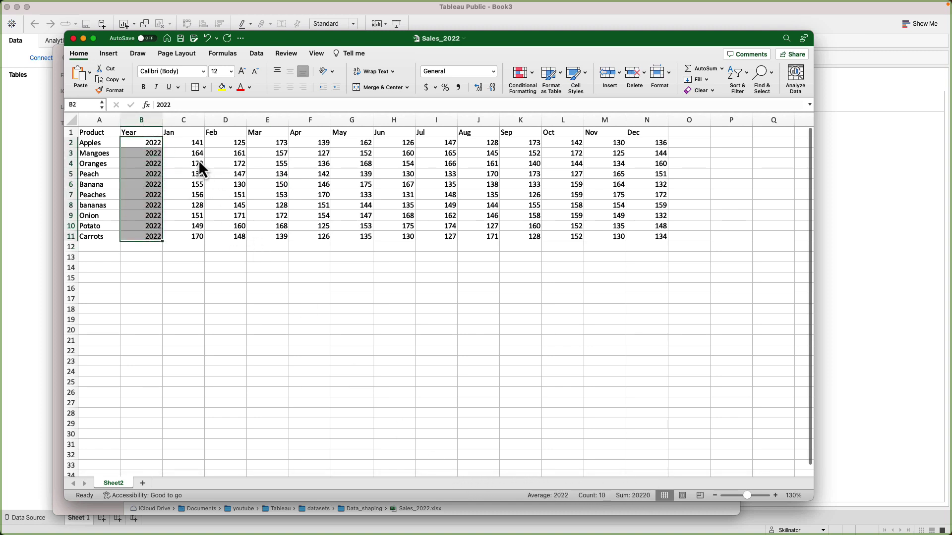
{"action": "key", "text": "super+w"}
{"action": "left_click", "coordinate": [262, 102]}
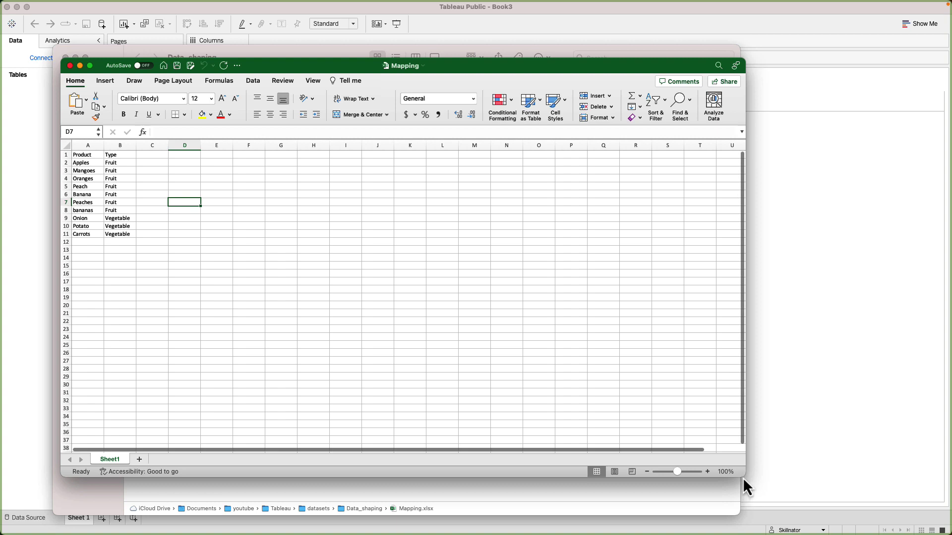
Zoom into Mapping.xlsx, select its product and Type columns, then return to Tableau Public
{"action": "left_click", "coordinate": [276, 305]}
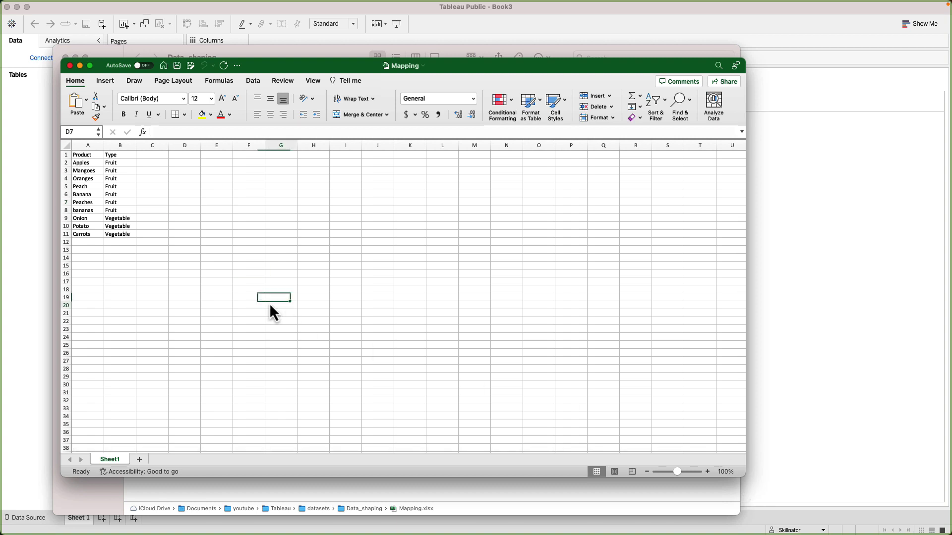
{"action": "left_click", "coordinate": [709, 472]}
{"action": "left_click", "coordinate": [709, 471]}
{"action": "left_click", "coordinate": [708, 472]}
{"action": "left_click", "coordinate": [709, 472]}
{"action": "left_click_drag", "start_coordinate": [85, 177], "coordinate": [99, 266]}
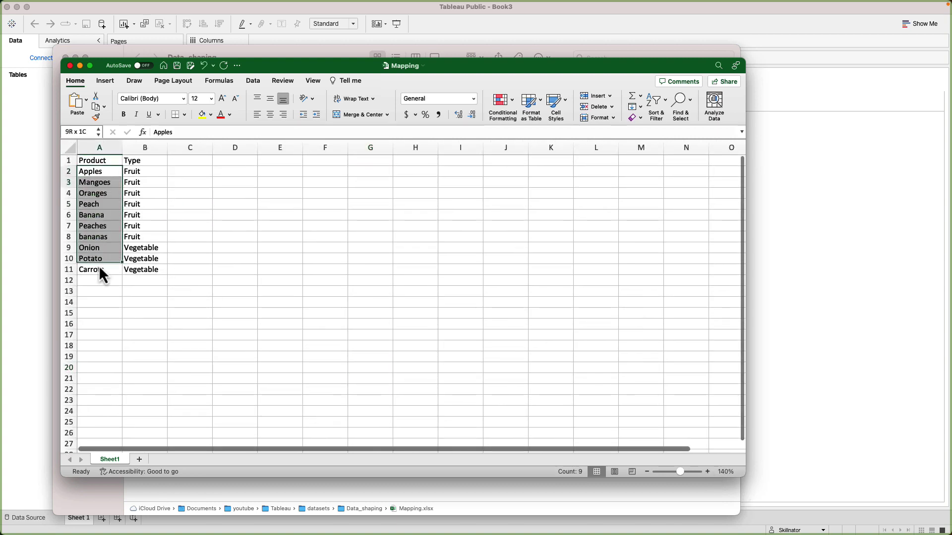
{"action": "left_click_drag", "start_coordinate": [145, 174], "coordinate": [148, 287]}
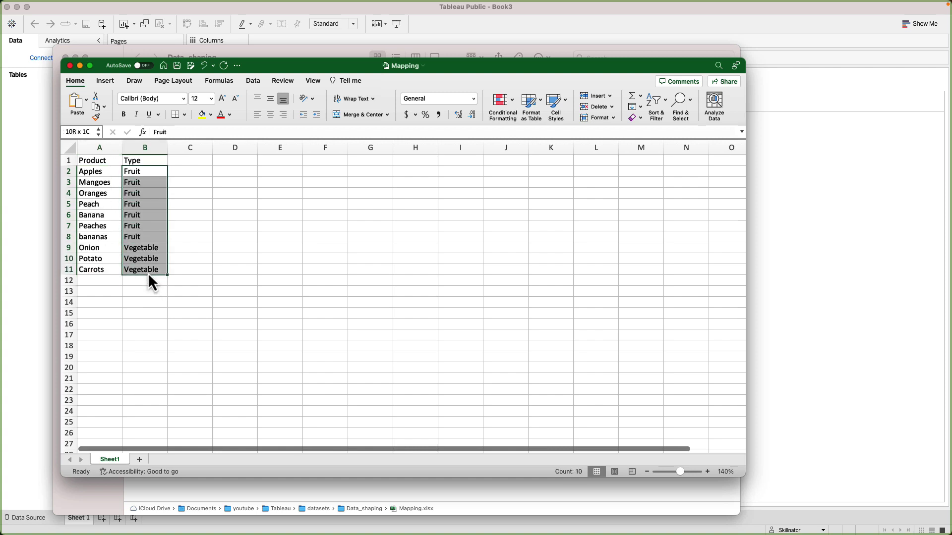
{"action": "left_click", "coordinate": [492, 31]}
{"action": "key", "text": "Escape"}
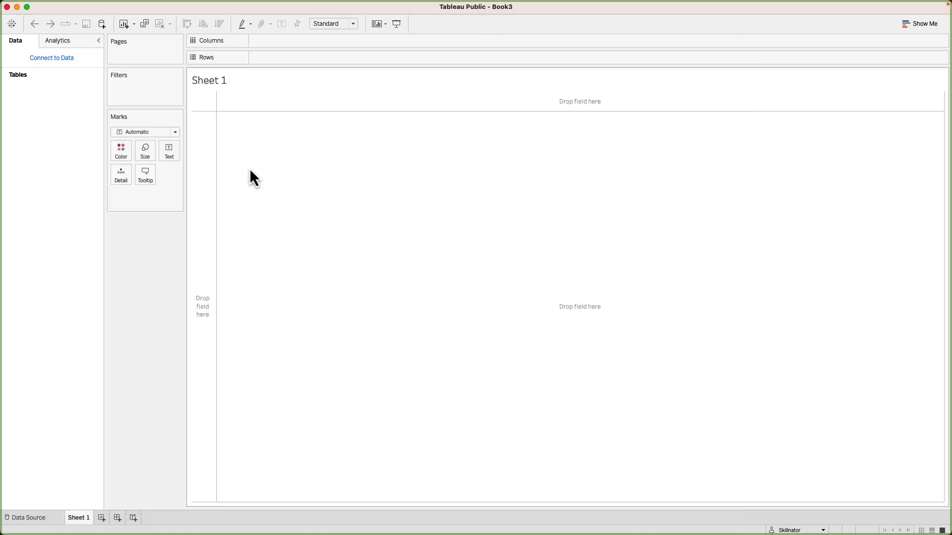
Connect Tableau to Sales_2021.xlsx in the Data_shaping folder as a Microsoft Excel source
{"action": "left_click", "coordinate": [52, 60]}
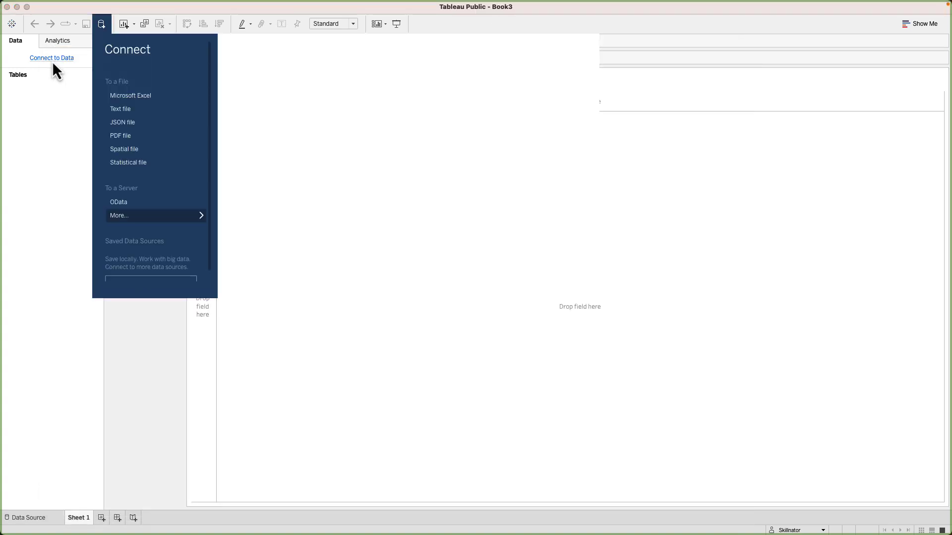
{"action": "left_click", "coordinate": [162, 96]}
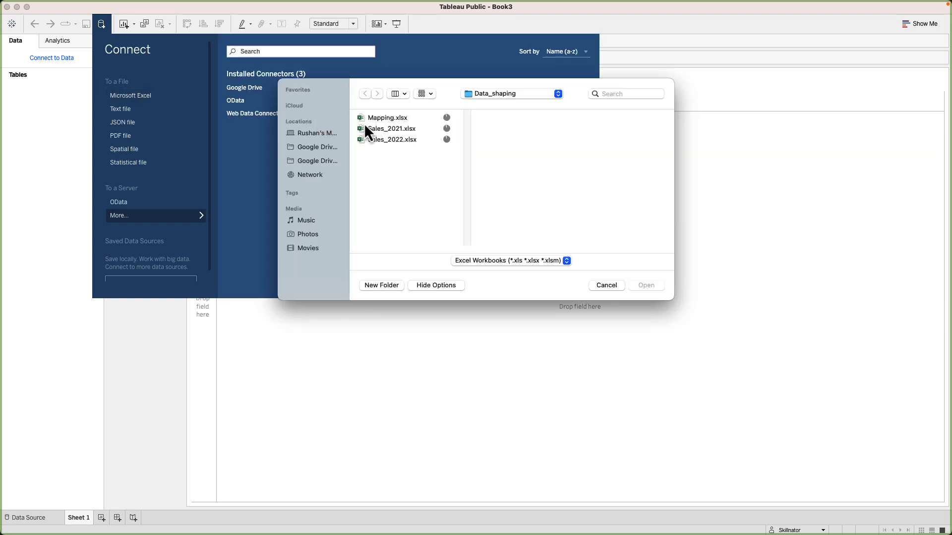
{"action": "left_click", "coordinate": [388, 132]}
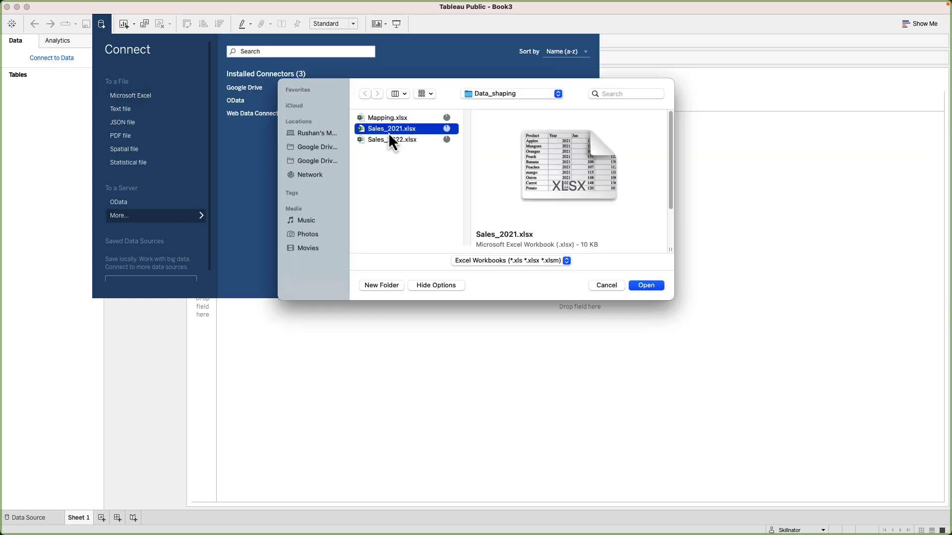
{"action": "left_click", "coordinate": [646, 285]}
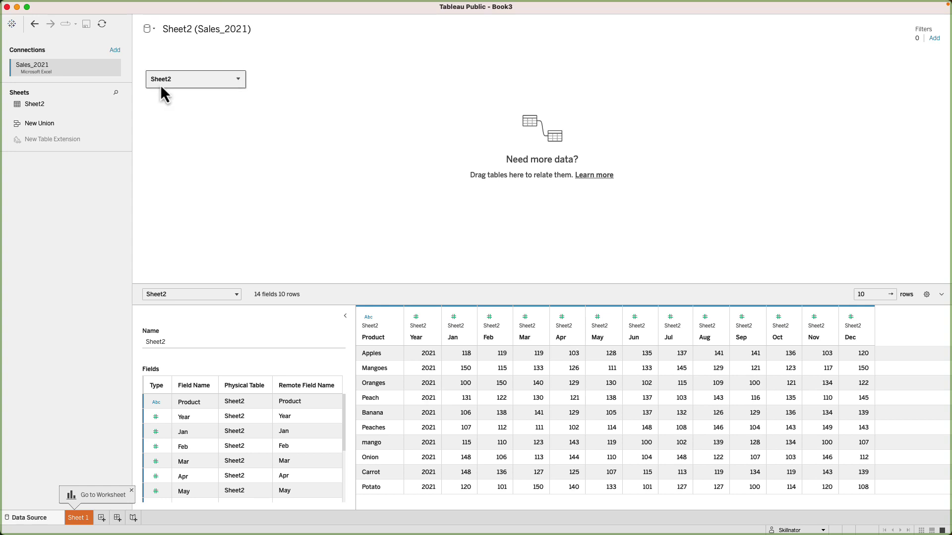
Remove Sheet2 from the data canvas and start a New Union
{"action": "left_click_drag", "start_coordinate": [167, 81], "coordinate": [46, 196]}
{"action": "left_click", "coordinate": [42, 124]}
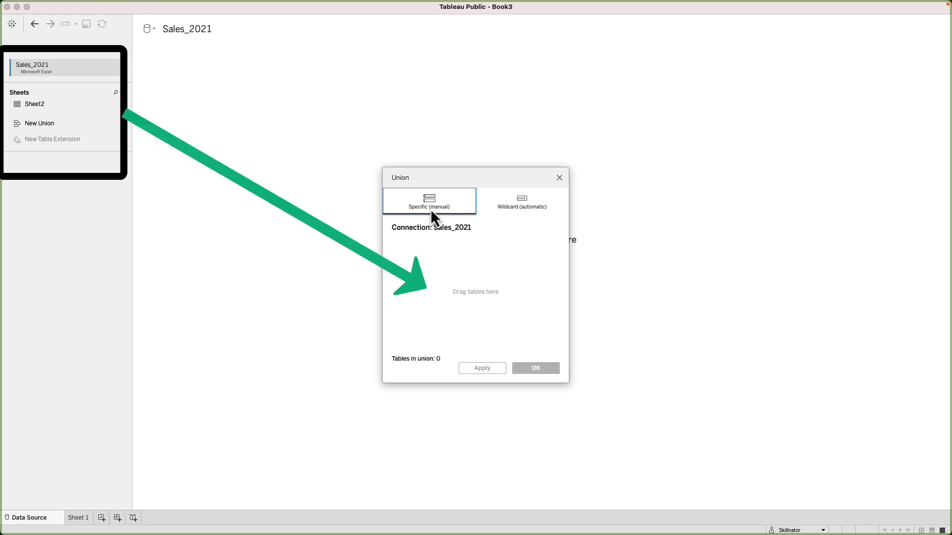
Switch the union to Wildcard mode with workbook pattern Sales* and all sheets included
{"action": "left_click", "coordinate": [512, 208]}
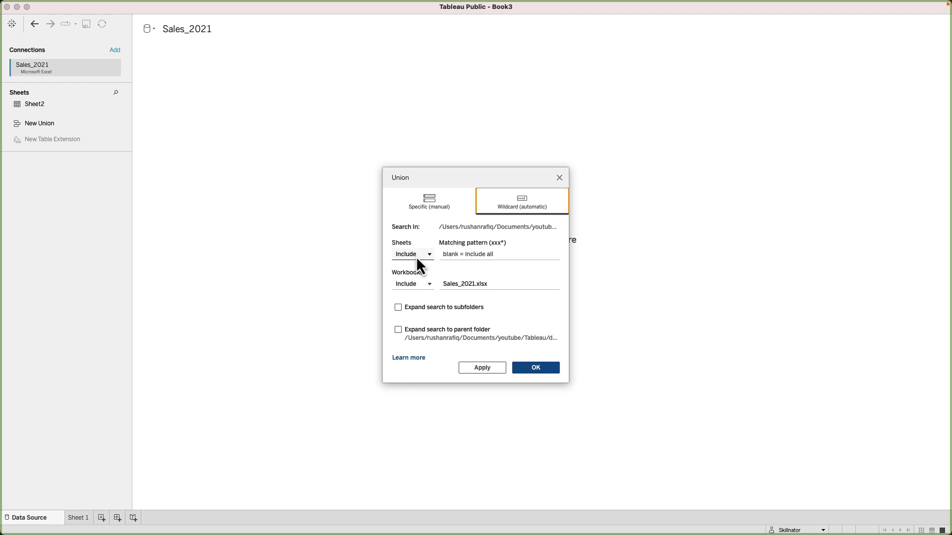
{"action": "left_click", "coordinate": [462, 256]}
{"action": "left_click", "coordinate": [457, 285]}
{"action": "key", "text": "shift+End"}
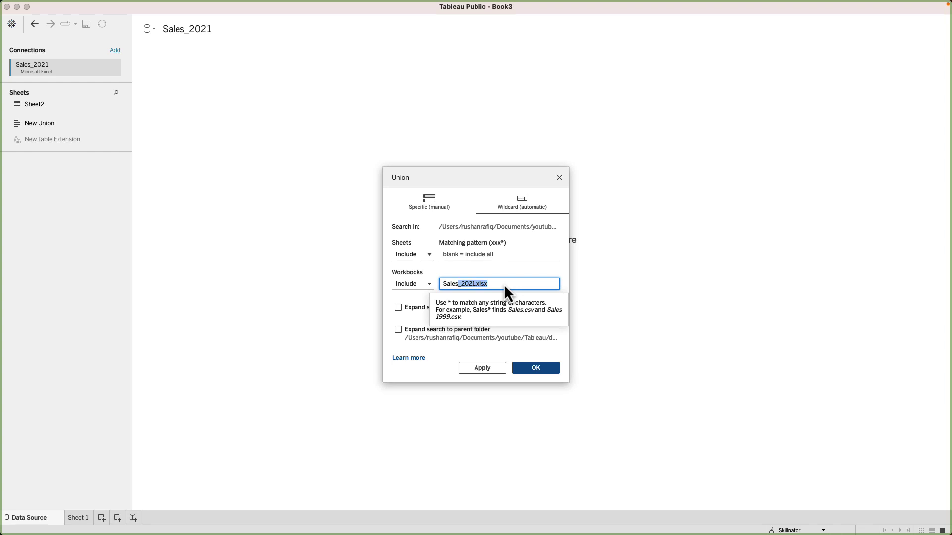
{"action": "key", "text": "BackSpace"}
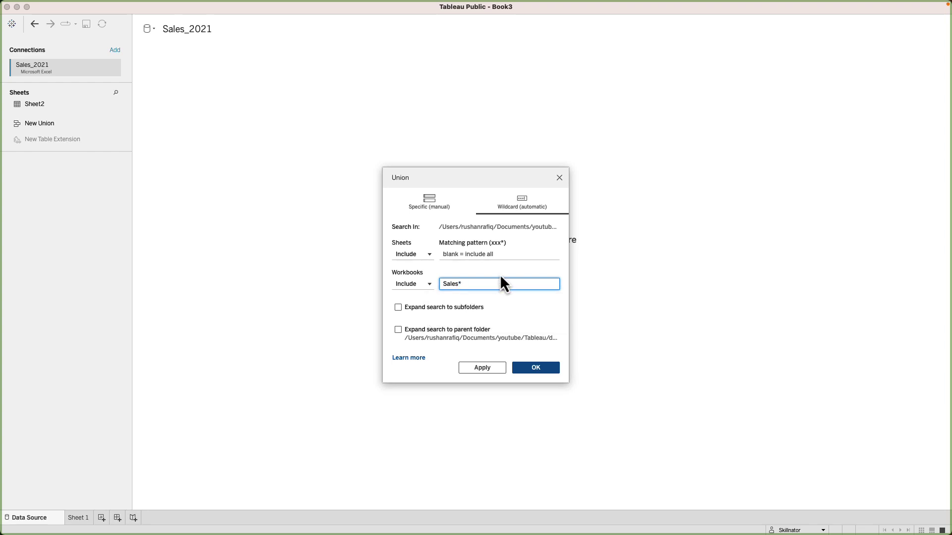
{"action": "key", "text": "Tab"}
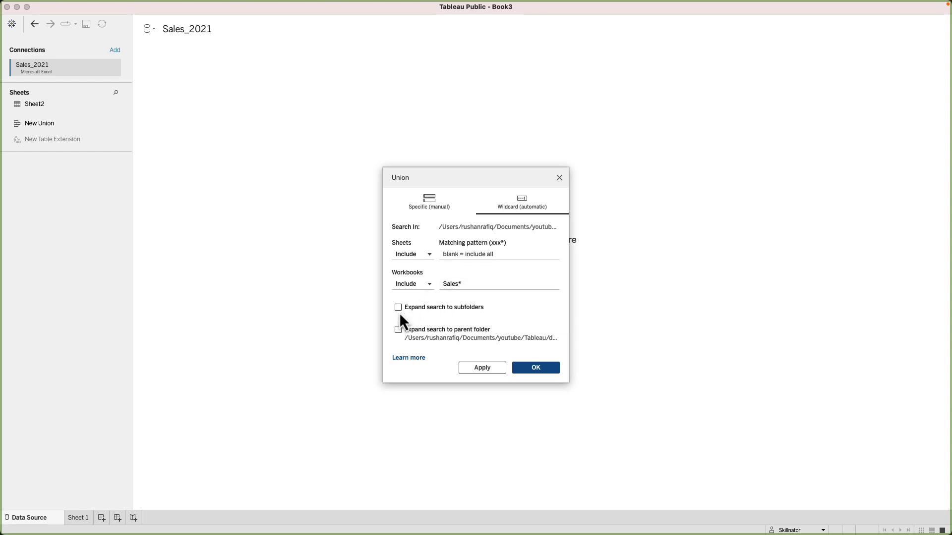
Apply the Sales* wildcard union and scroll through its 20 combined 2021 and 2022 rows
{"action": "left_click", "coordinate": [501, 367]}
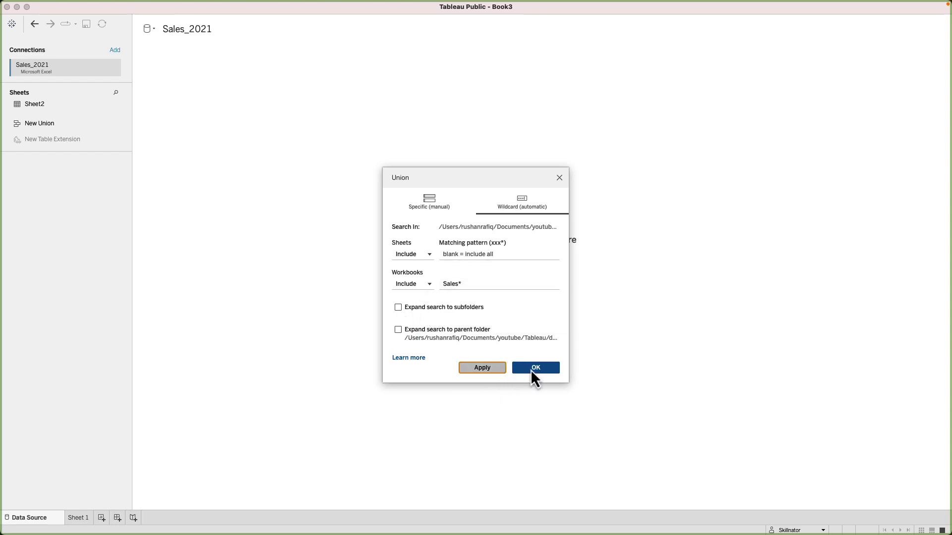
{"action": "left_click", "coordinate": [536, 368]}
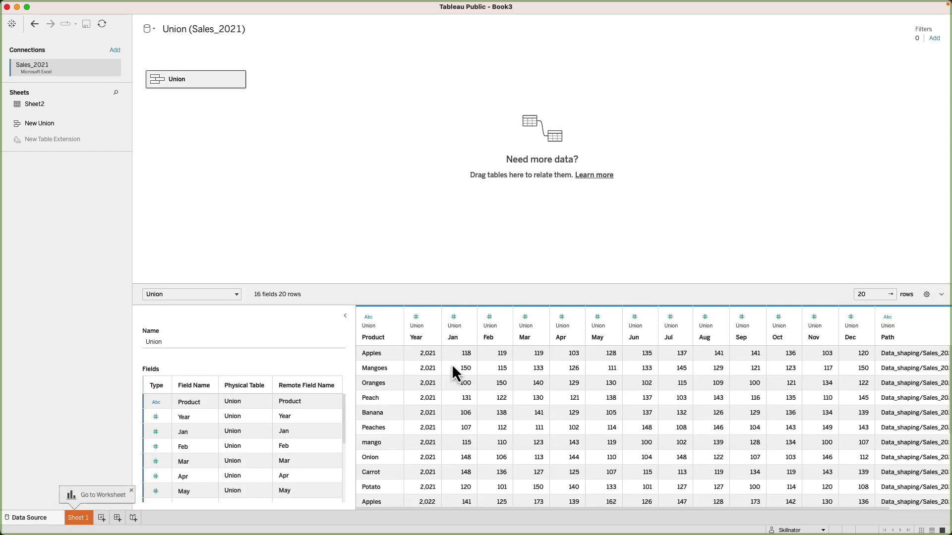
{"action": "scroll", "coordinate": [436, 364], "scroll_direction": "down", "scroll_amount": 5}
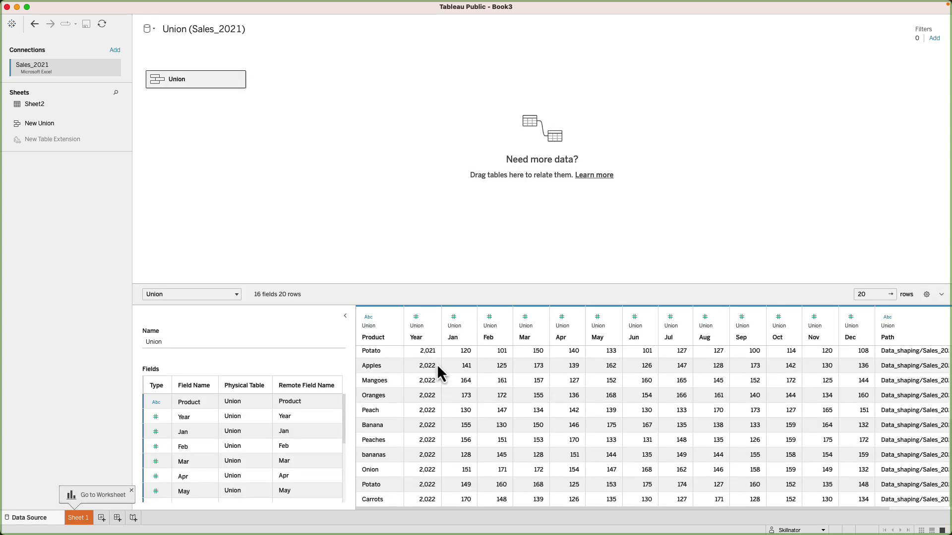
{"action": "scroll", "coordinate": [436, 364], "scroll_direction": "up", "scroll_amount": 2}
{"action": "scroll", "coordinate": [436, 364], "scroll_direction": "down", "scroll_amount": 3}
{"action": "scroll", "coordinate": [436, 364], "scroll_direction": "up", "scroll_amount": 1}
{"action": "scroll", "coordinate": [436, 363], "scroll_direction": "up", "scroll_amount": 5}
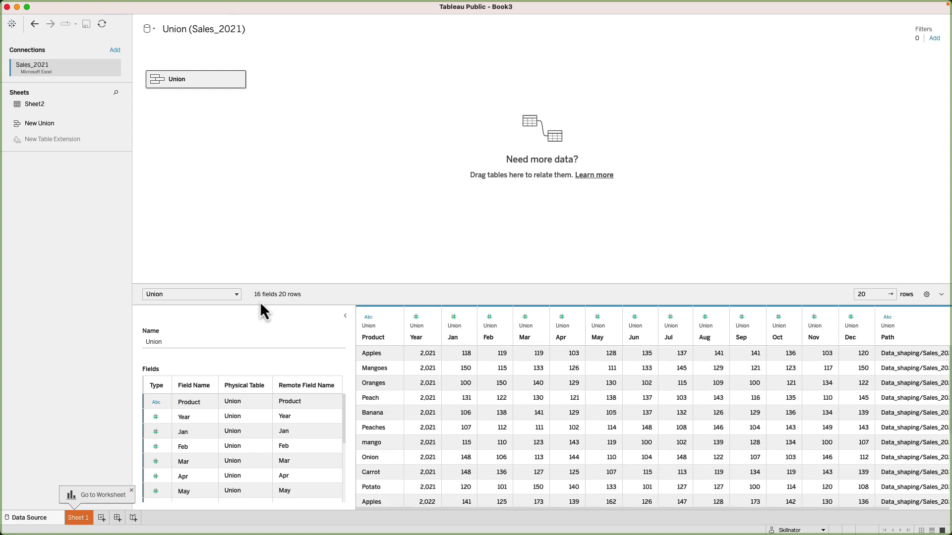
Scroll the data grid sideways to review the Path and Sheet columns
{"action": "left_click_drag", "start_coordinate": [559, 511], "coordinate": [655, 508]}
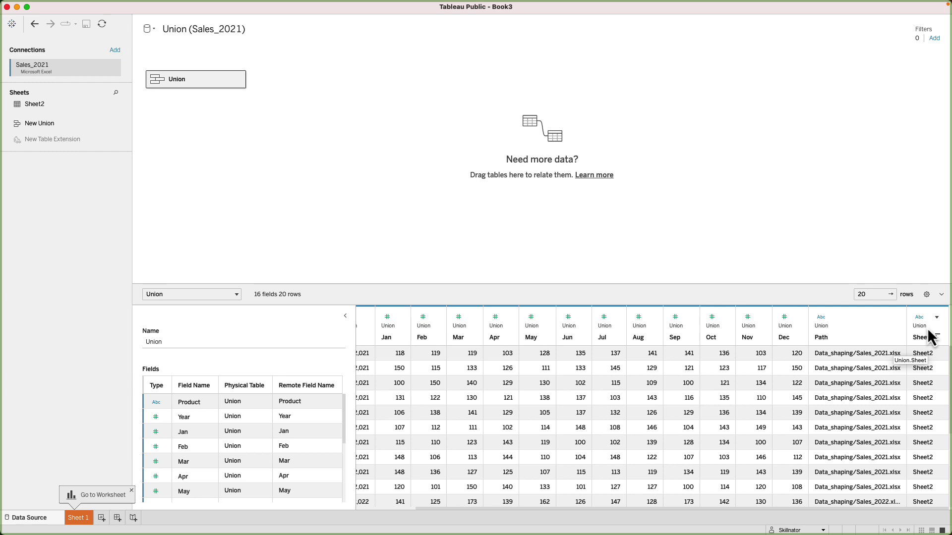
{"action": "left_click_drag", "start_coordinate": [699, 515], "coordinate": [597, 527]}
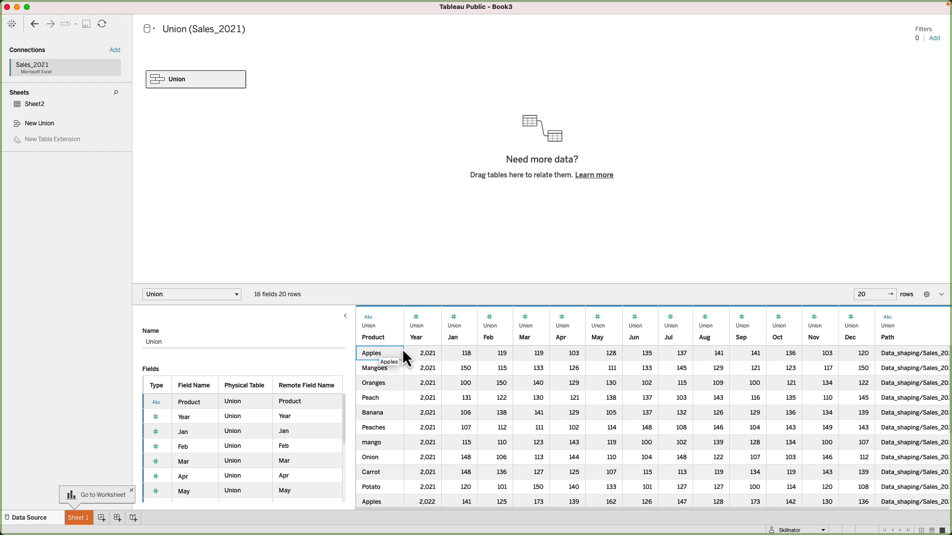
{"action": "mouse_move", "coordinate": [474, 510]}
{"action": "left_mouse_down"}
{"action": "mouse_move", "coordinate": [543, 520]}
{"action": "mouse_move", "coordinate": [468, 508]}
{"action": "left_mouse_up"}
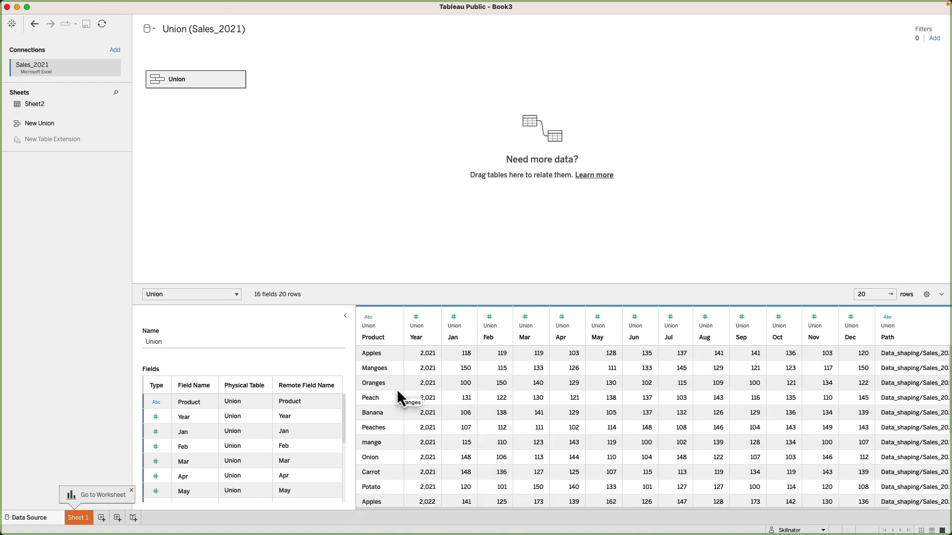
Add Mapping.xlsx as a second Excel connection and relate its Sheet1 to the Union on Product
{"action": "left_click", "coordinate": [121, 53]}
{"action": "left_click", "coordinate": [207, 99]}
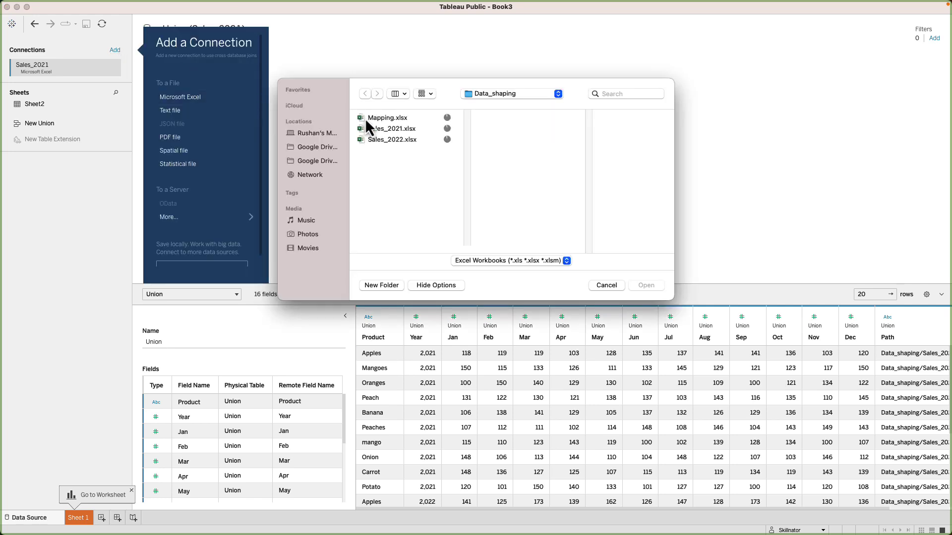
{"action": "double_click", "coordinate": [391, 118]}
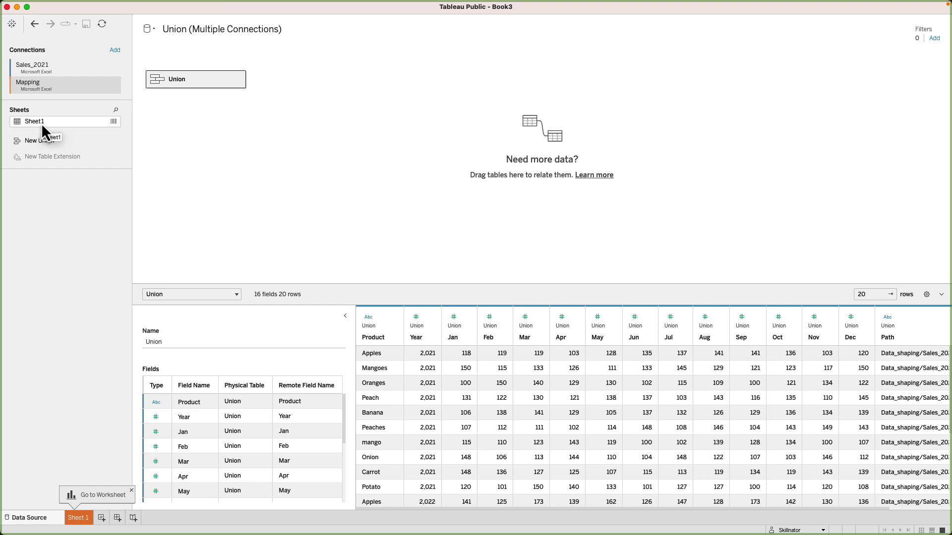
{"action": "left_click_drag", "start_coordinate": [41, 124], "coordinate": [319, 81]}
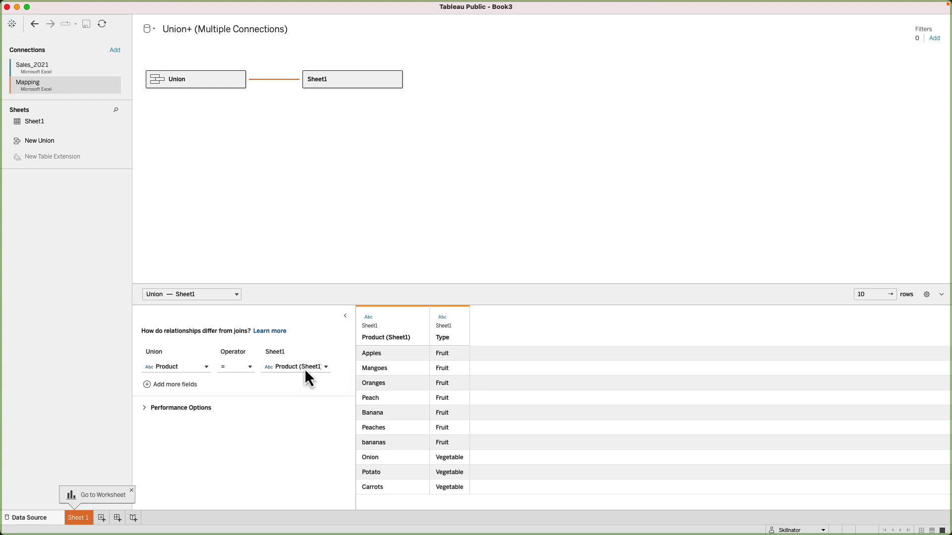
On Sheet 1, place Type then Product on Rows to group products as Fruit or Vegetable
{"action": "left_click", "coordinate": [78, 518]}
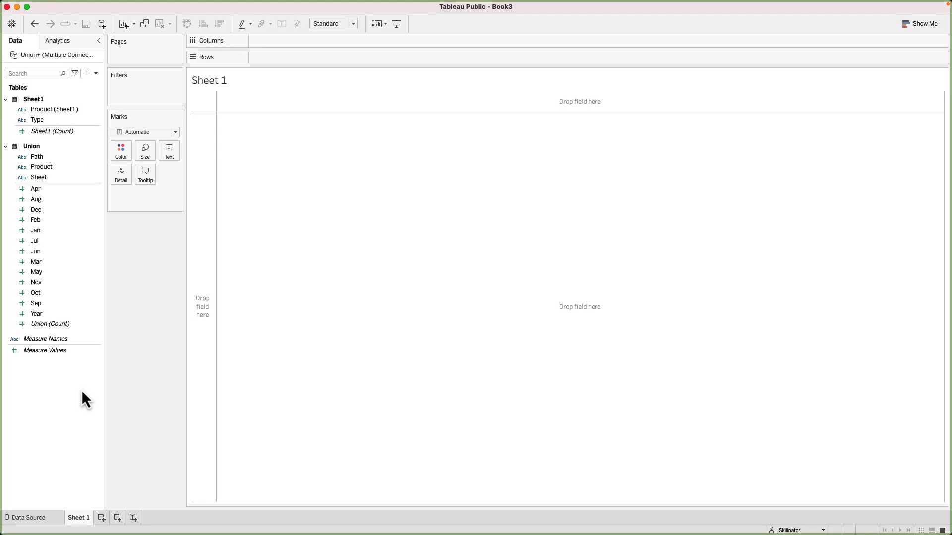
{"action": "double_click", "coordinate": [75, 167]}
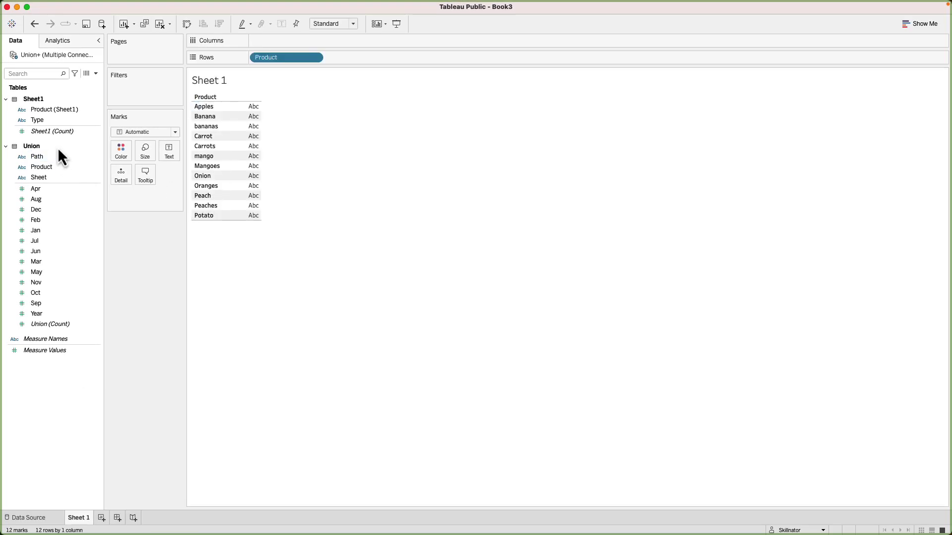
{"action": "left_click_drag", "start_coordinate": [49, 122], "coordinate": [254, 58]}
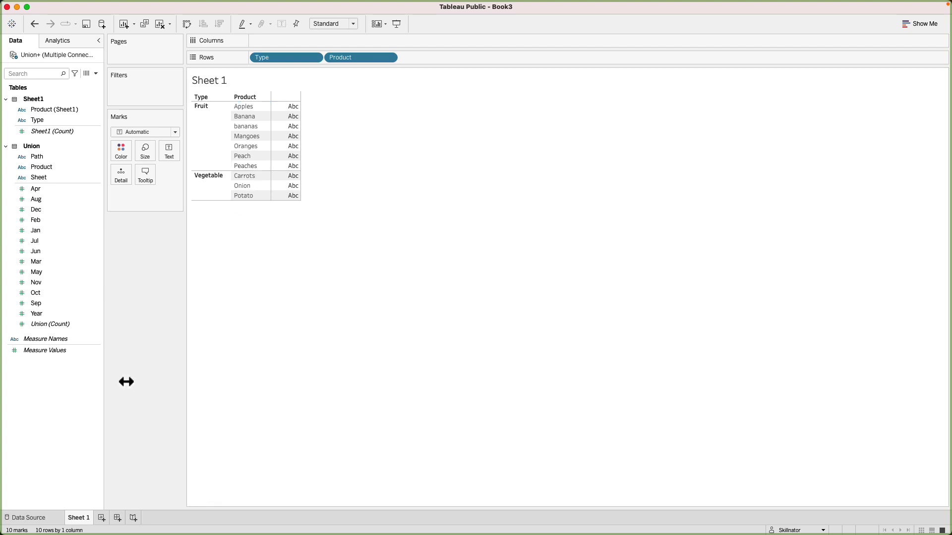
Start a group on the Product column and merge Banana and bananas into 'Banana'
{"action": "left_click", "coordinate": [28, 518]}
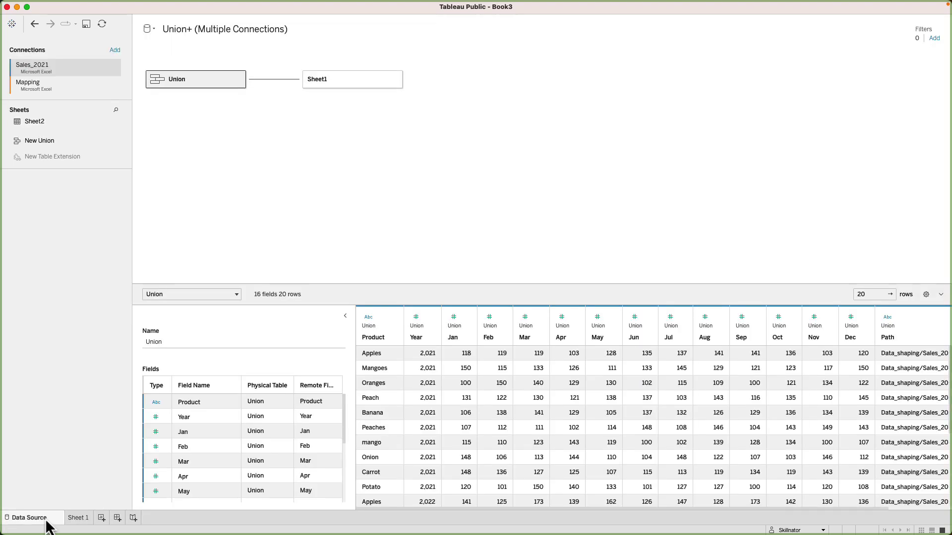
{"action": "left_click", "coordinate": [77, 518]}
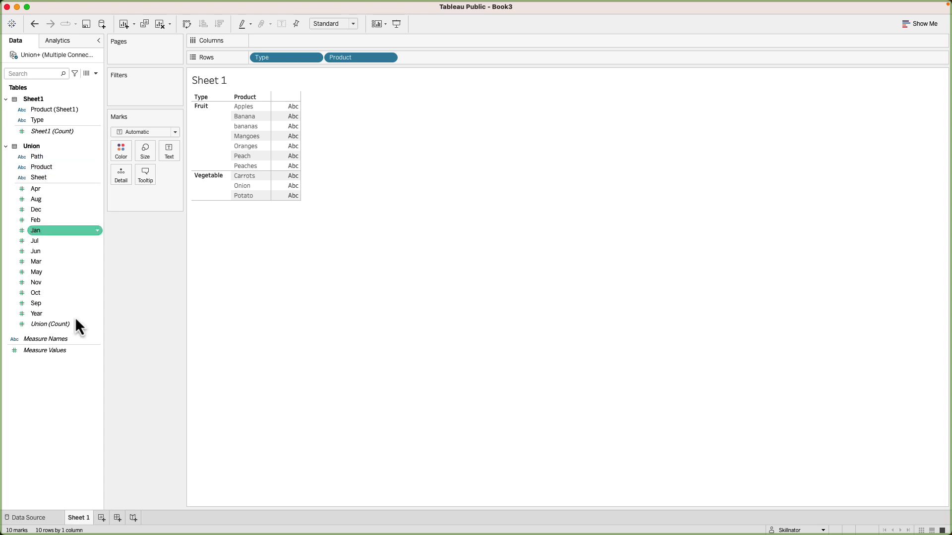
{"action": "left_click", "coordinate": [37, 520]}
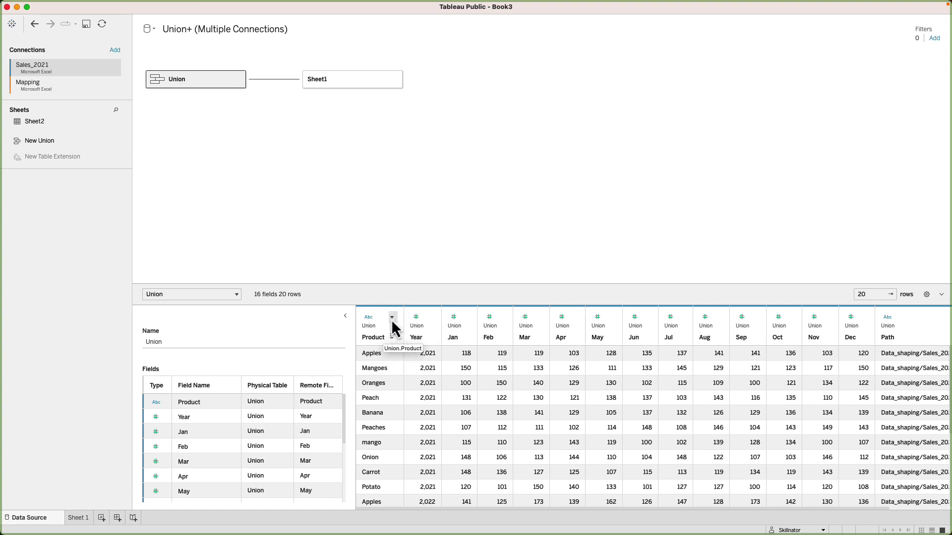
{"action": "left_click", "coordinate": [392, 317]}
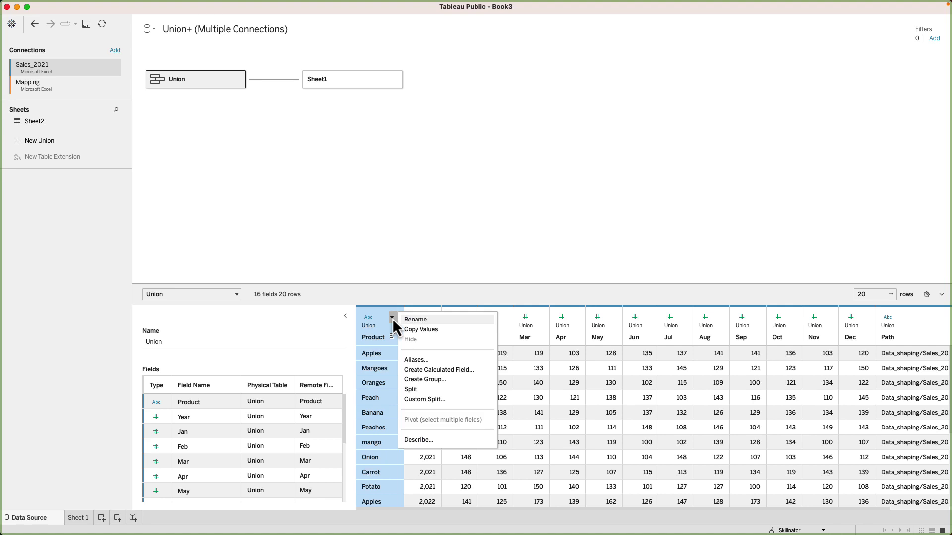
{"action": "left_click", "coordinate": [426, 380]}
{"action": "left_click_drag", "start_coordinate": [396, 214], "coordinate": [408, 219]}
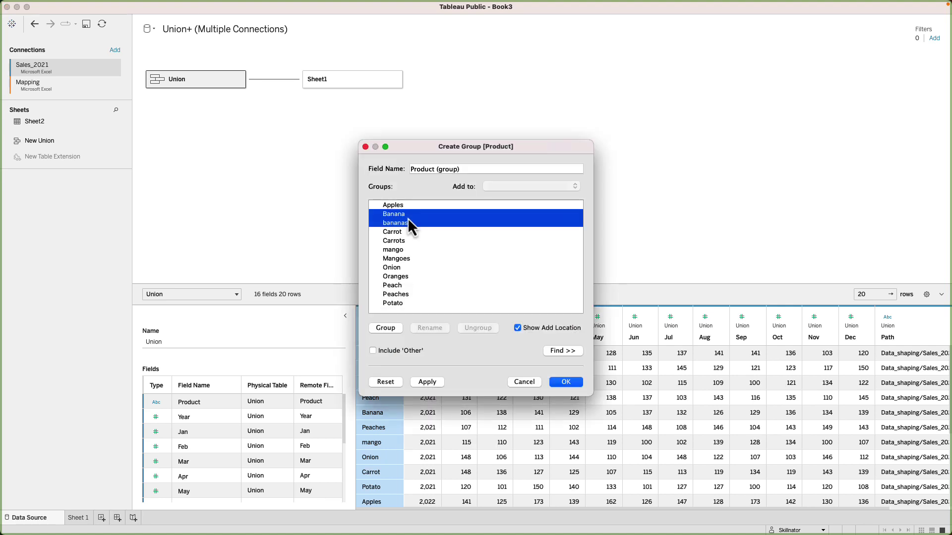
{"action": "left_click", "coordinate": [393, 330]}
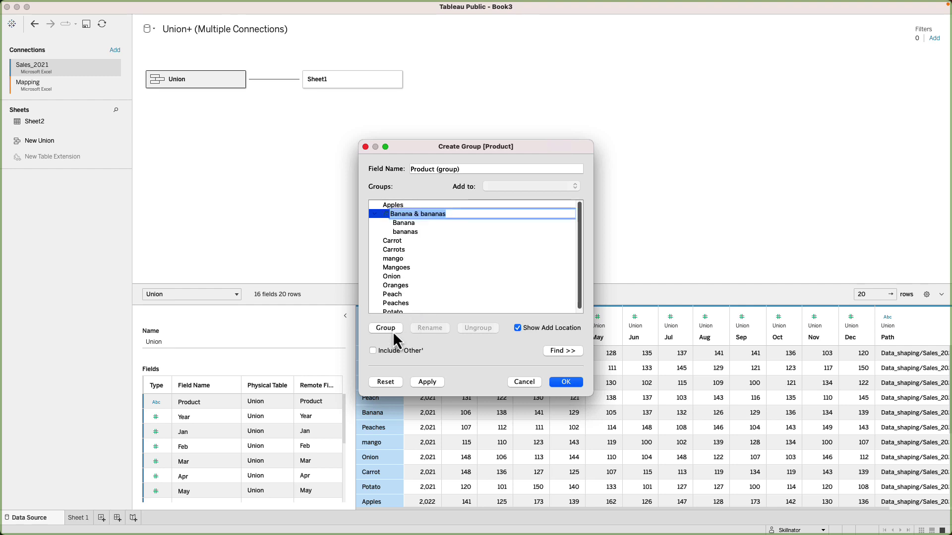
{"action": "type", "text": "Banana"}
{"action": "key", "text": "Return"}
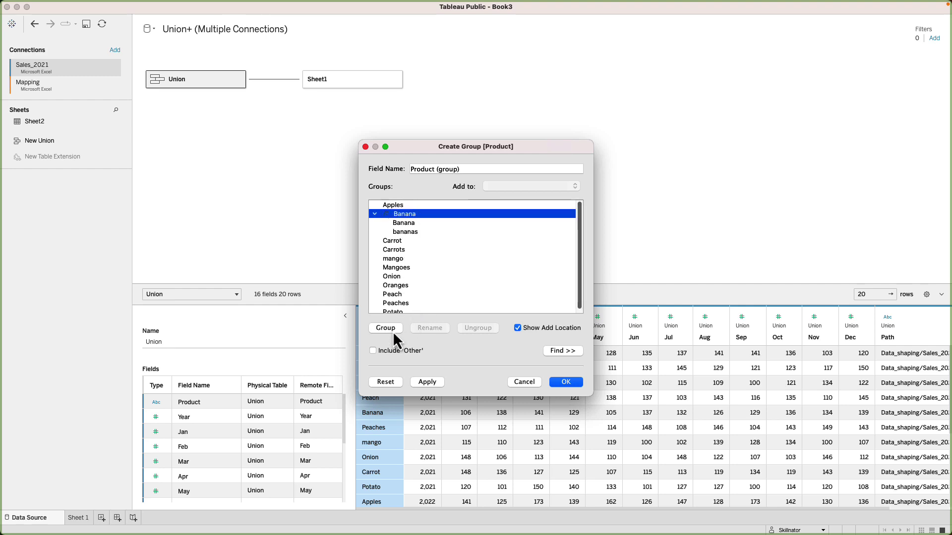
Merge Carrot/Carrots into 'Carrot' and mango/Mangoes into 'Mango'
{"action": "left_click_drag", "start_coordinate": [412, 238], "coordinate": [414, 249]}
{"action": "left_click", "coordinate": [387, 329]}
{"action": "type", "text": "Carrots"}
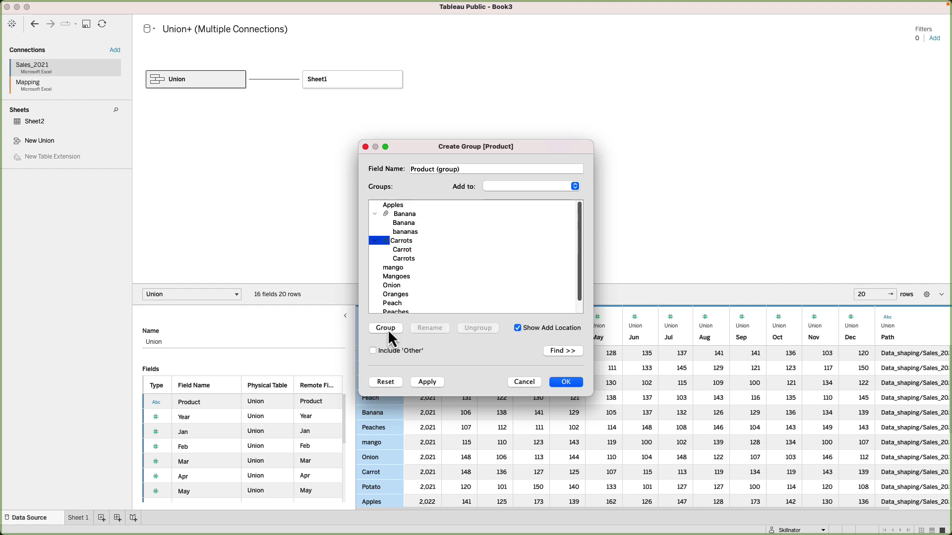
{"action": "key", "text": "Return"}
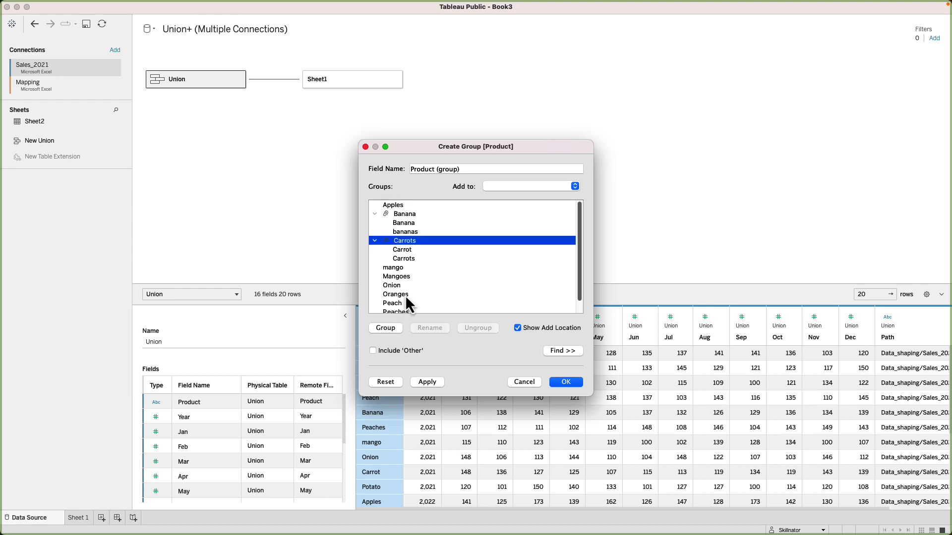
{"action": "left_click", "coordinate": [408, 276]}
{"action": "left_click", "coordinate": [404, 268], "text": "shift"}
{"action": "left_click", "coordinate": [387, 327]}
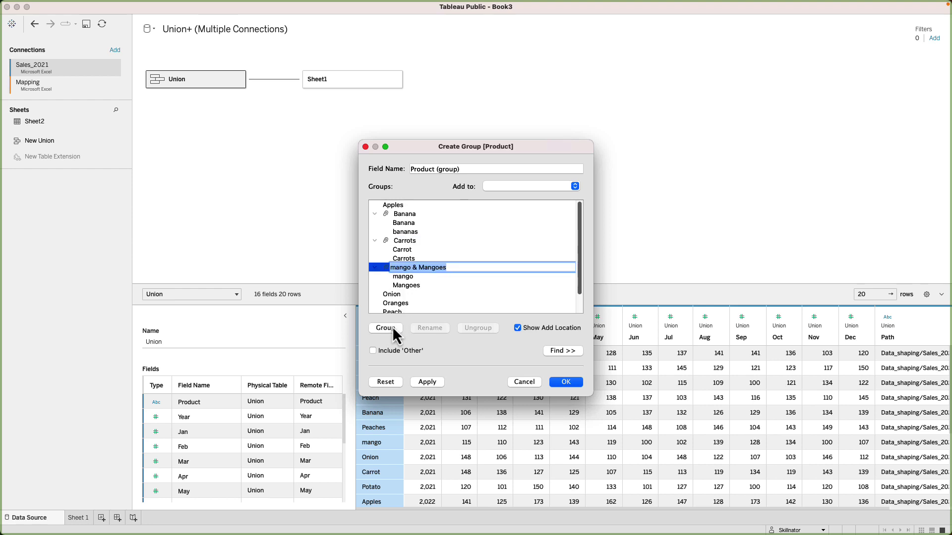
{"action": "type", "text": "Mango"}
{"action": "key", "text": "Return"}
Merge Peach and Peaches into 'Peach' and save the Product (group) field
{"action": "scroll", "coordinate": [426, 277], "scroll_direction": "down", "scroll_amount": 2}
{"action": "left_click", "coordinate": [392, 291]}
{"action": "left_click", "coordinate": [396, 300], "text": "shift"}
{"action": "left_click", "coordinate": [391, 330]}
{"action": "type", "text": "Peach"}
{"action": "key", "text": "Return"}
{"action": "scroll", "coordinate": [515, 286], "scroll_direction": "down", "scroll_amount": 2}
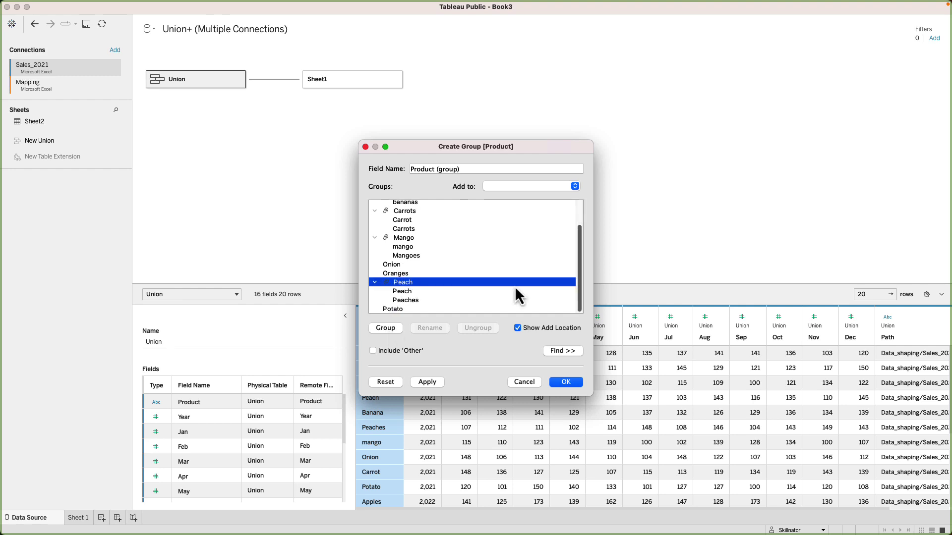
{"action": "left_click", "coordinate": [512, 383]}
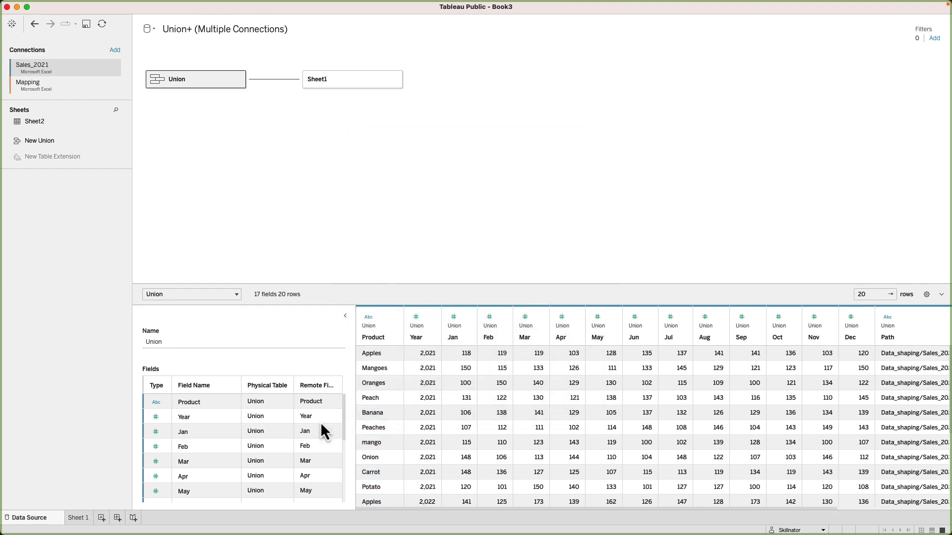
Replace Product in Sheet 1's Rows with Product (group), then return to the data source
{"action": "left_click", "coordinate": [79, 518]}
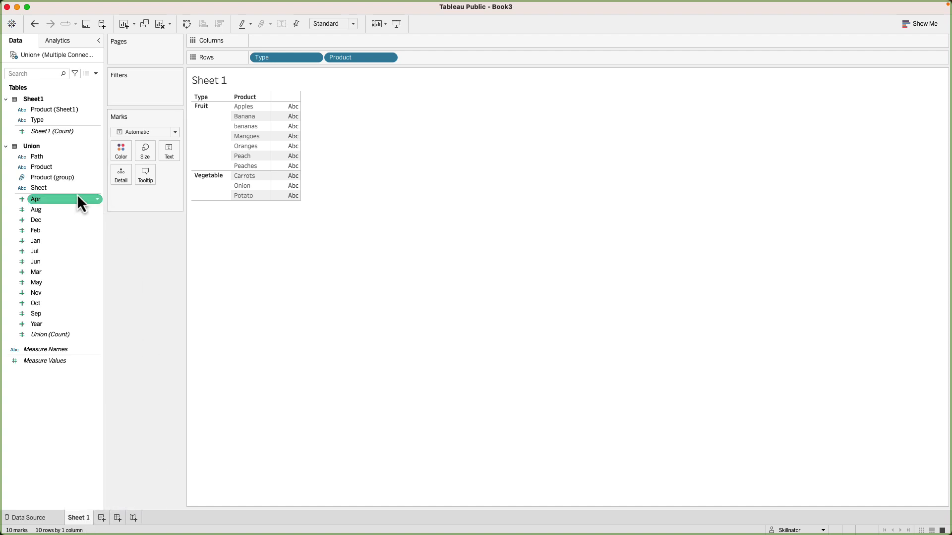
{"action": "left_click_drag", "start_coordinate": [57, 179], "coordinate": [377, 58]}
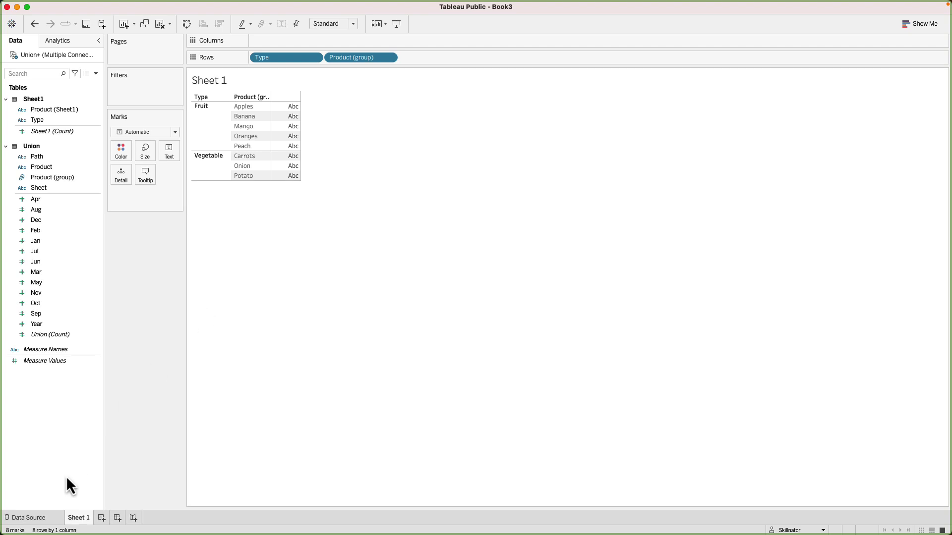
{"action": "left_click", "coordinate": [27, 517]}
{"action": "left_click", "coordinate": [392, 318]}
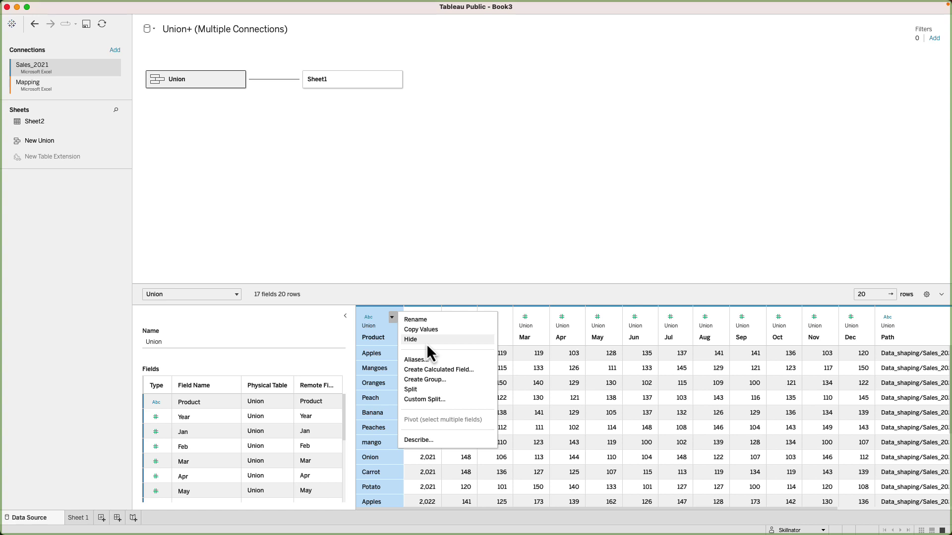
Hide the Path and Sheet columns in the union preview
{"action": "left_click", "coordinate": [436, 273]}
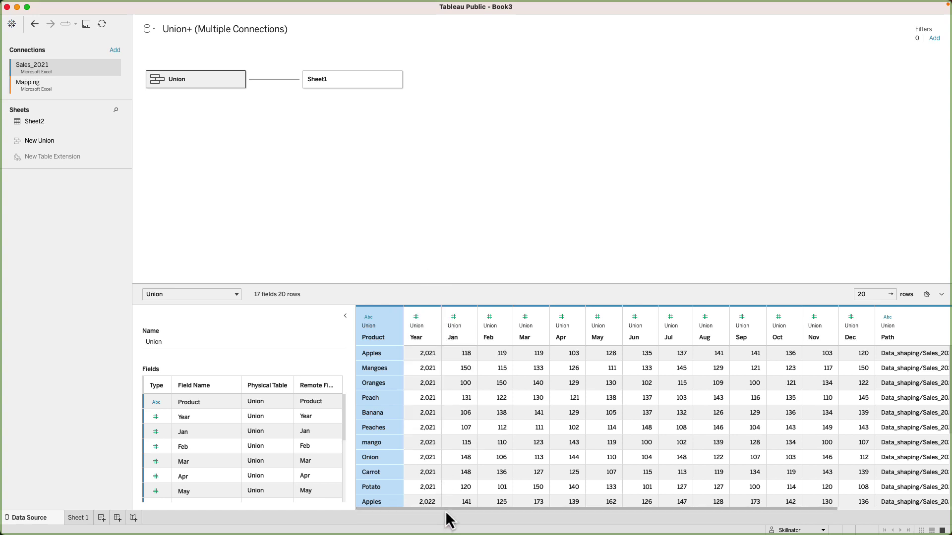
{"action": "left_click_drag", "start_coordinate": [446, 516], "coordinate": [631, 516]}
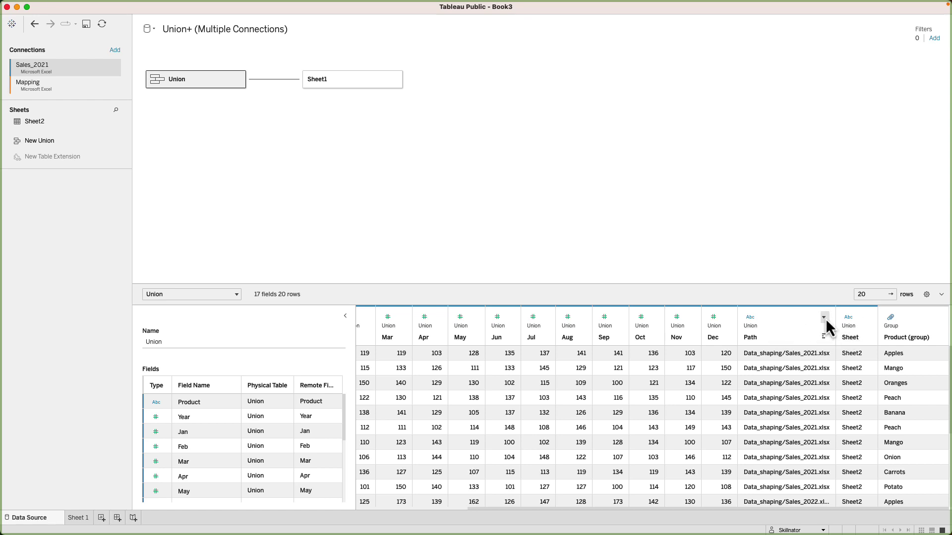
{"action": "left_click", "coordinate": [823, 318]}
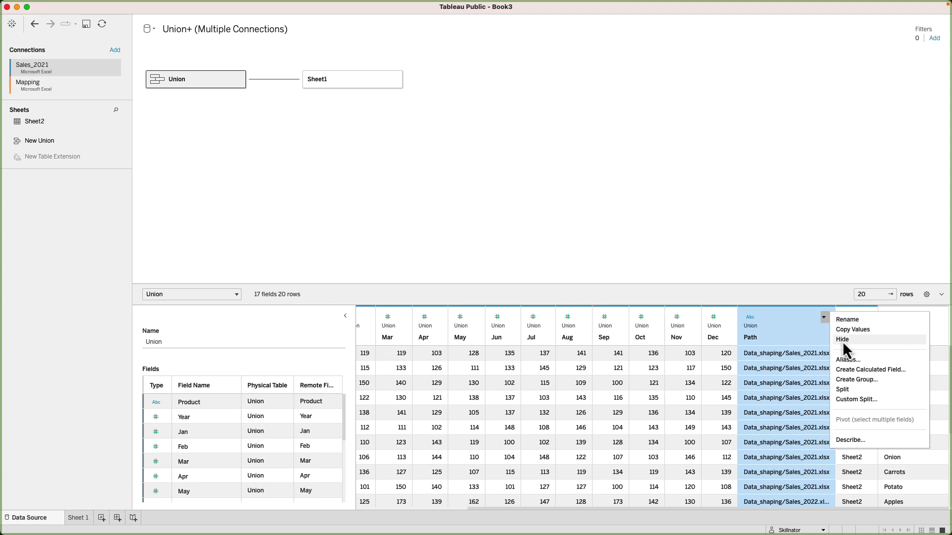
{"action": "left_click", "coordinate": [843, 340]}
{"action": "left_click", "coordinate": [869, 317]}
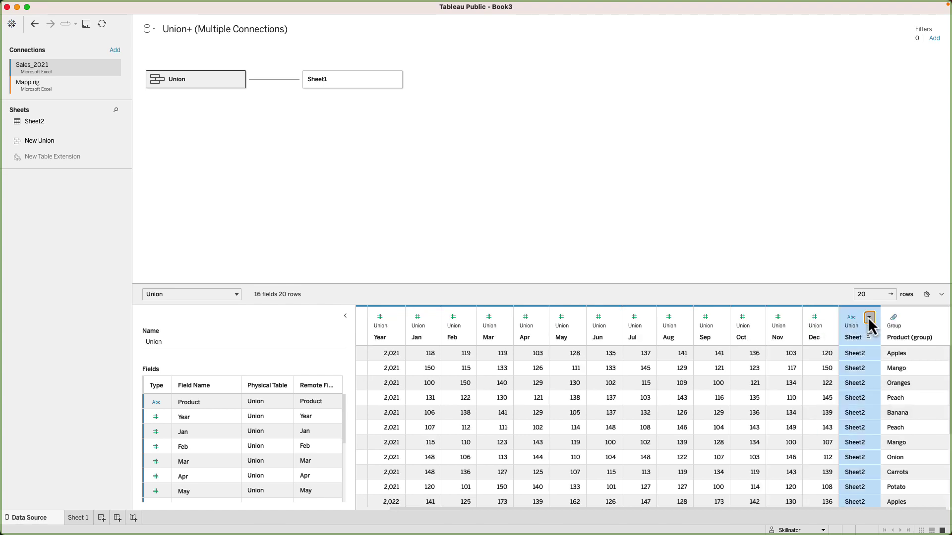
Hide the Sheet column and alias the Product value Apples as 'App'
{"action": "left_click", "coordinate": [852, 341]}
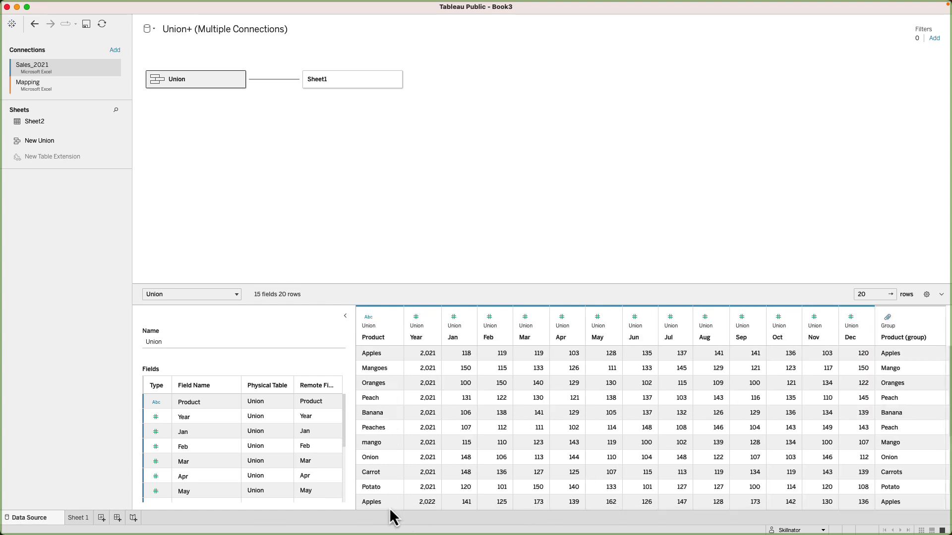
{"action": "left_click", "coordinate": [391, 317]}
{"action": "left_click", "coordinate": [391, 317]}
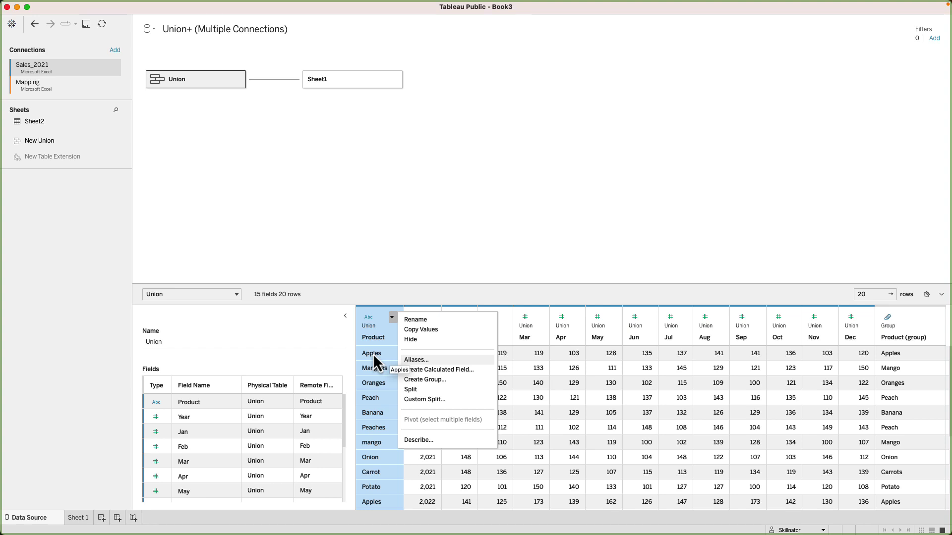
{"action": "left_click", "coordinate": [441, 363]}
{"action": "double_click", "coordinate": [480, 229]}
{"action": "type", "text": "App"}
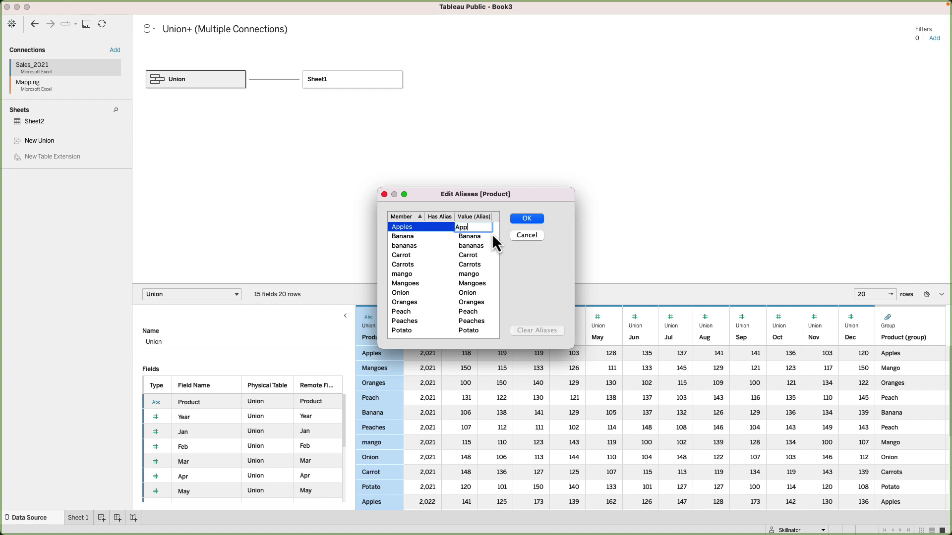
{"action": "key", "text": "Return"}
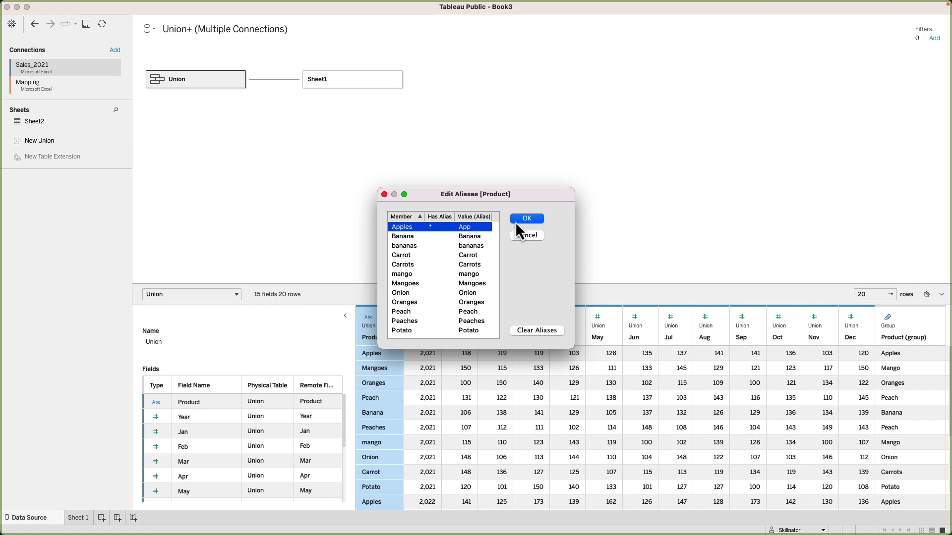
{"action": "left_click", "coordinate": [526, 221]}
{"action": "left_click", "coordinate": [392, 317]}
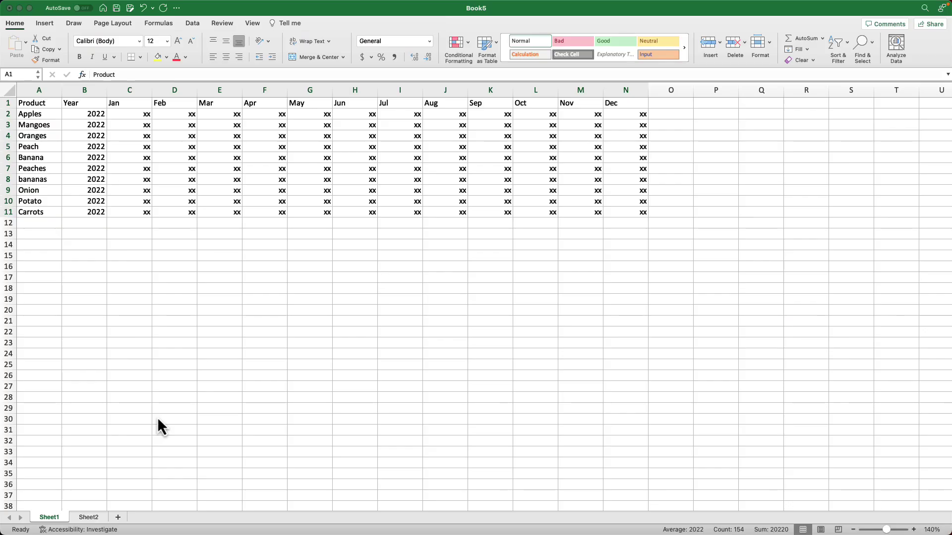
{"action": "key", "text": "super+a"}
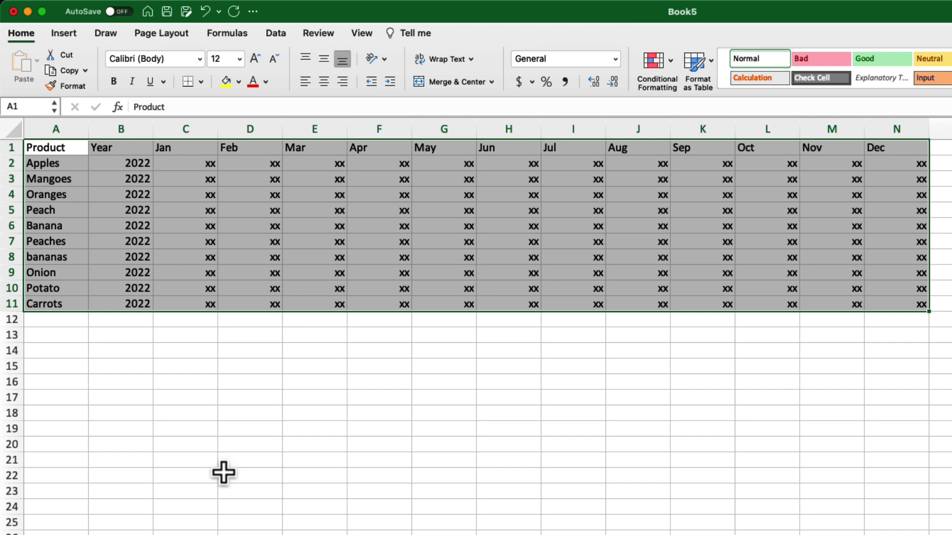
On Sheet1, select the Jan–Dec header row and the C2:N11 monthly values
{"action": "left_click", "coordinate": [268, 224]}
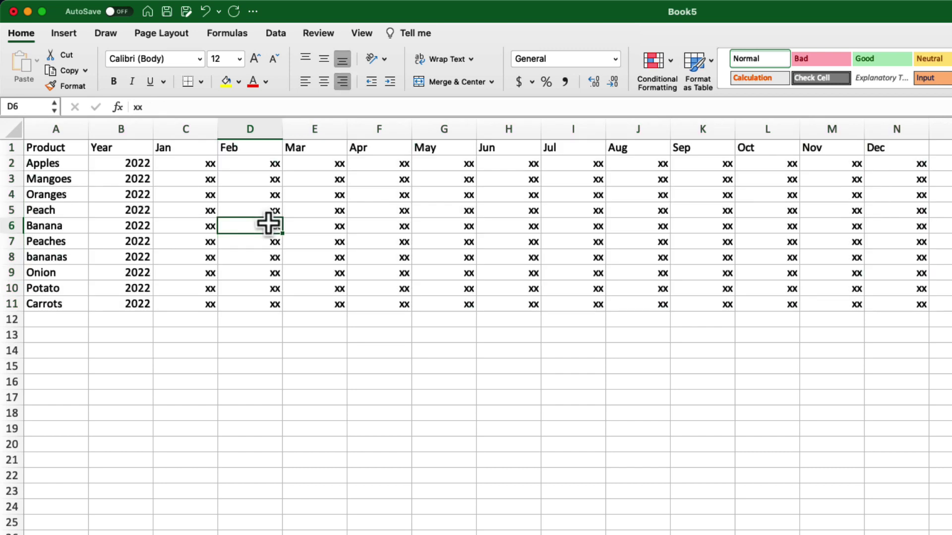
{"action": "left_click_drag", "start_coordinate": [211, 148], "coordinate": [892, 145]}
{"action": "left_click", "coordinate": [206, 171]}
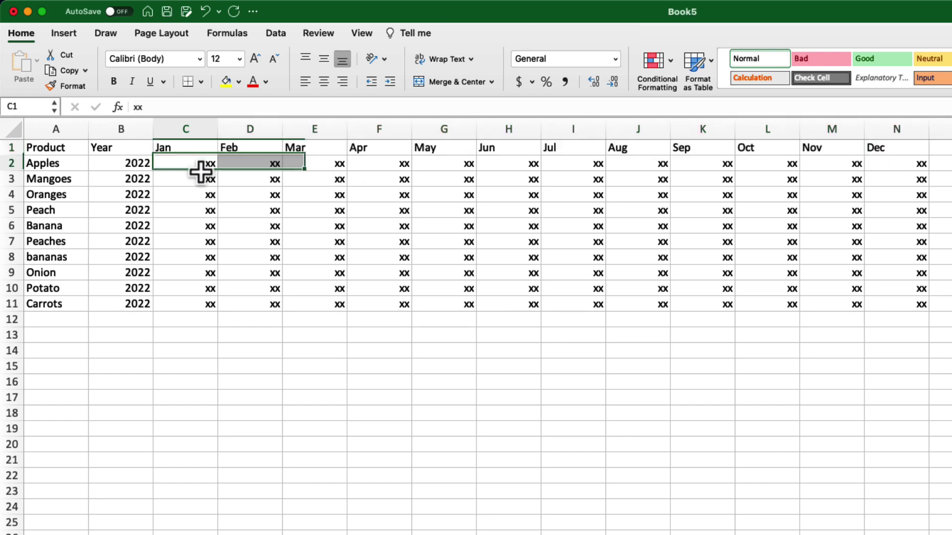
{"action": "left_click_drag", "start_coordinate": [206, 174], "coordinate": [878, 298]}
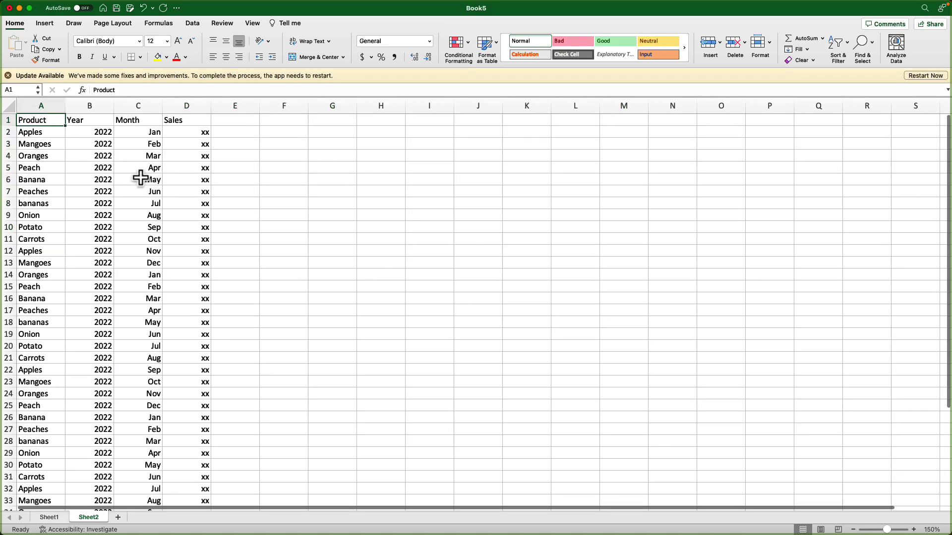
{"action": "left_click", "coordinate": [141, 179]}
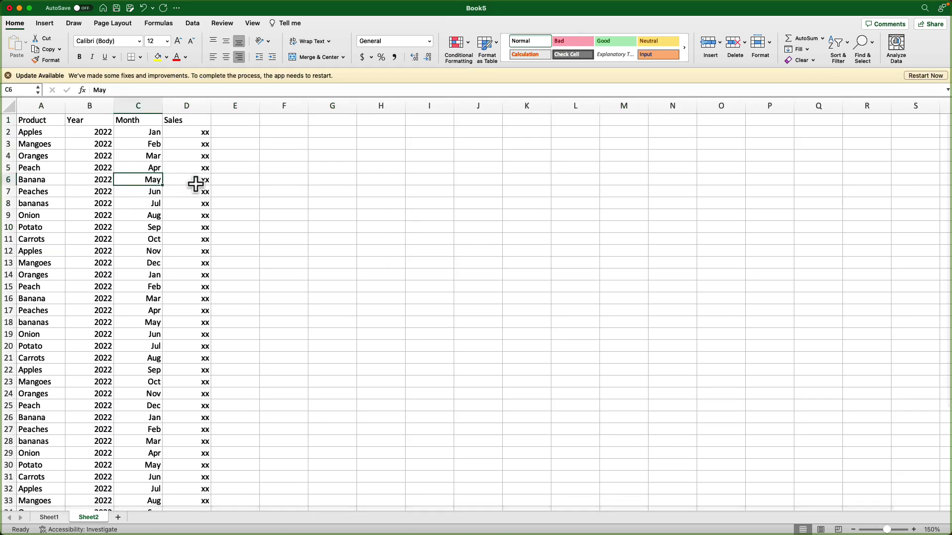
Switch to Sheet1's wide table with separate Jan to Dec columns
{"action": "left_click", "coordinate": [48, 517]}
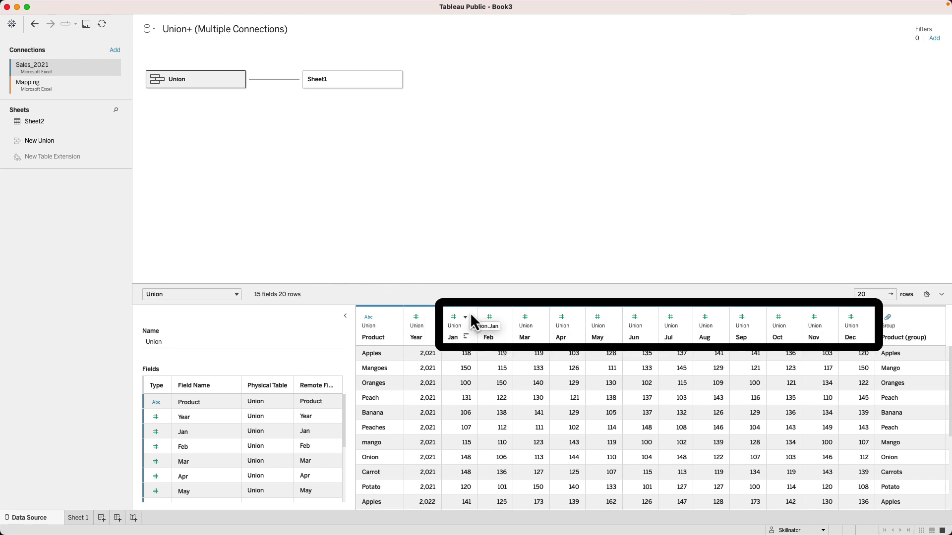
Select the Jan through Dec columns and pivot them into rows
{"action": "left_click", "coordinate": [470, 316]}
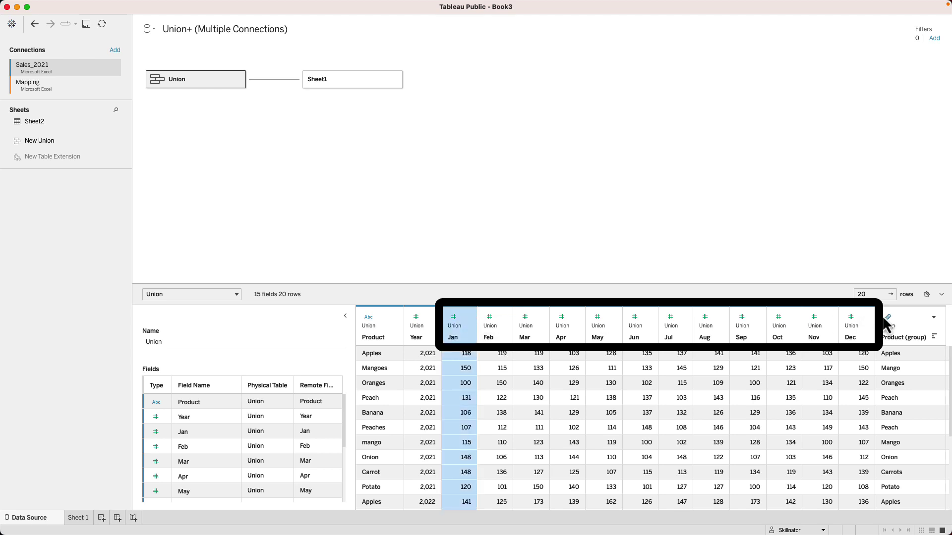
{"action": "left_click", "coordinate": [863, 317], "text": "shift"}
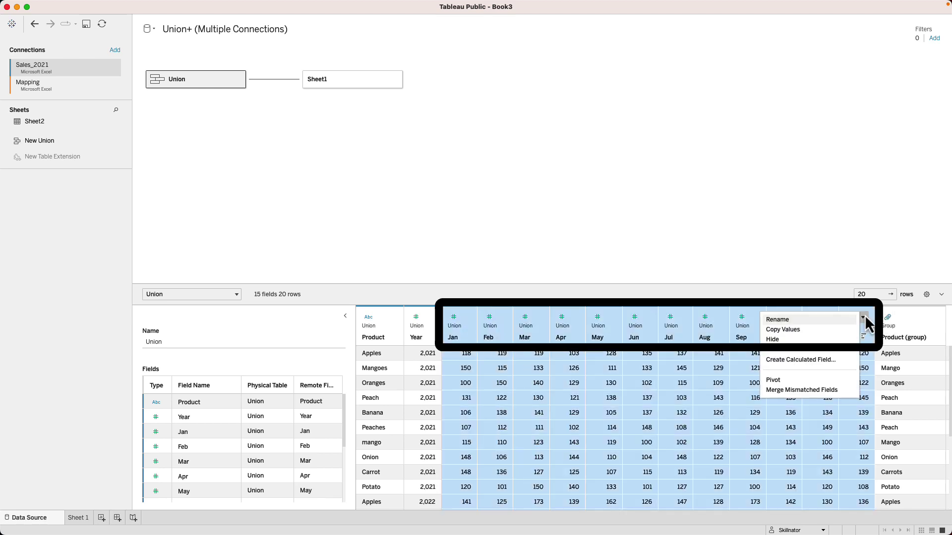
{"action": "left_click", "coordinate": [825, 310]}
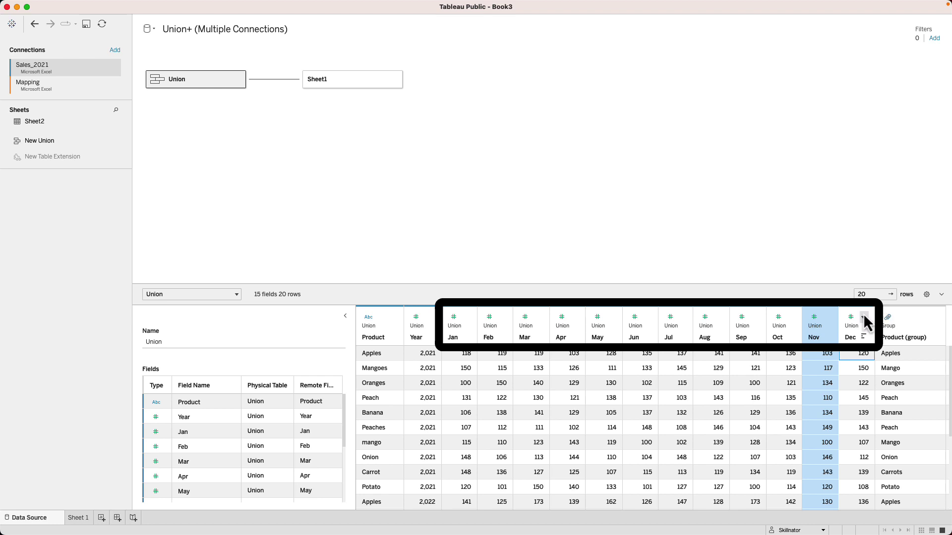
{"action": "left_click", "coordinate": [863, 317]}
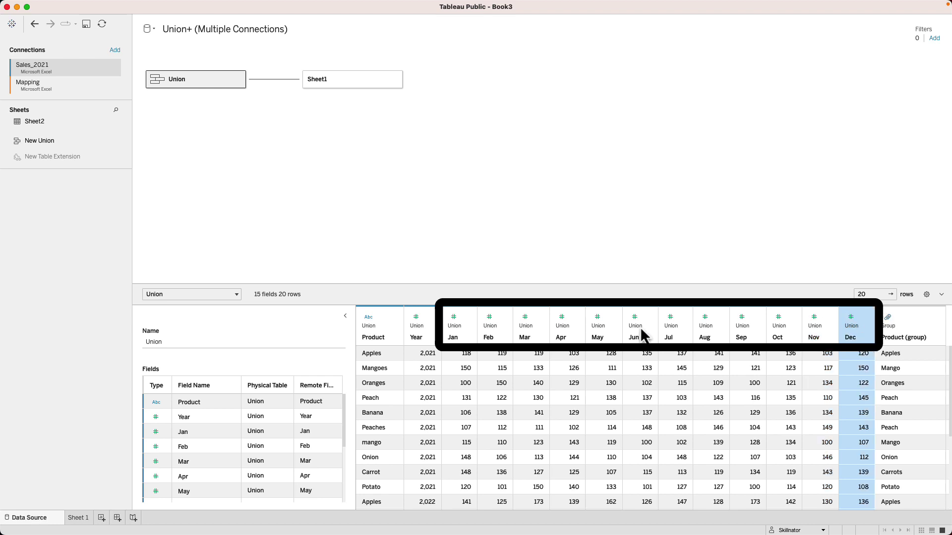
{"action": "left_click", "coordinate": [450, 316], "text": "shift"}
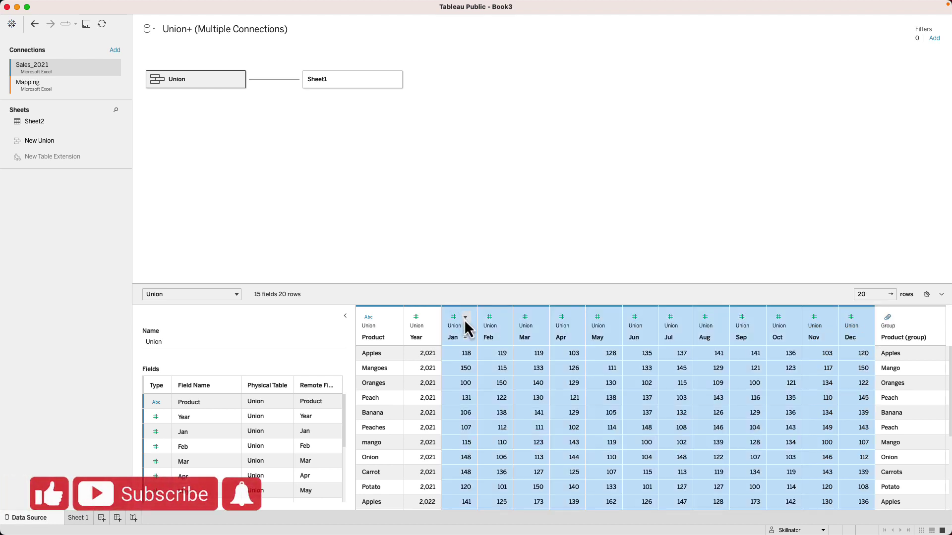
{"action": "left_click", "coordinate": [465, 320]}
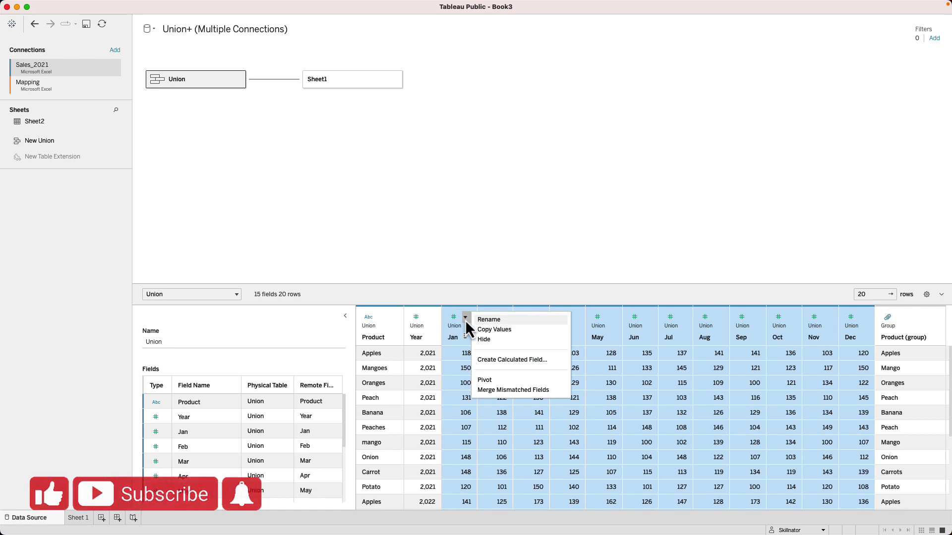
{"action": "left_click", "coordinate": [499, 382]}
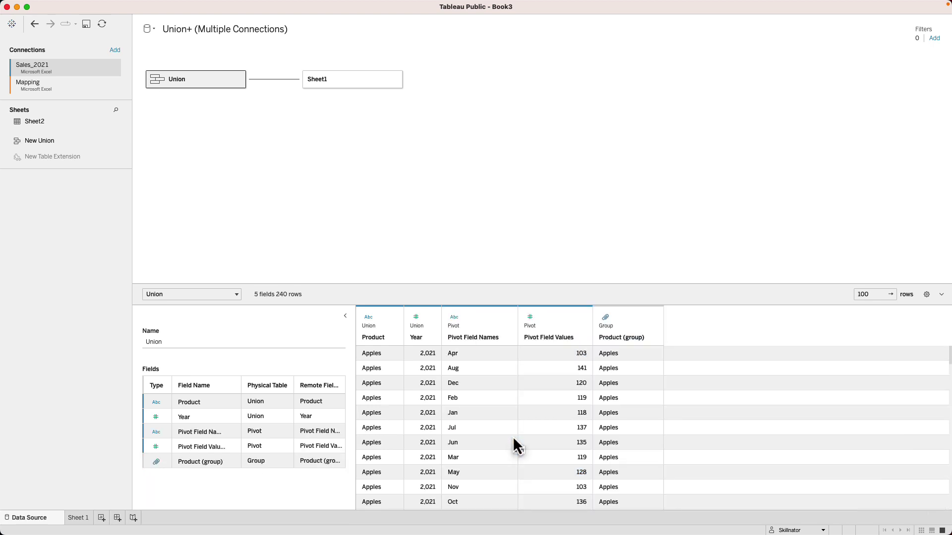
Rename the pivot field names column to 'Month'
{"action": "double_click", "coordinate": [472, 337]}
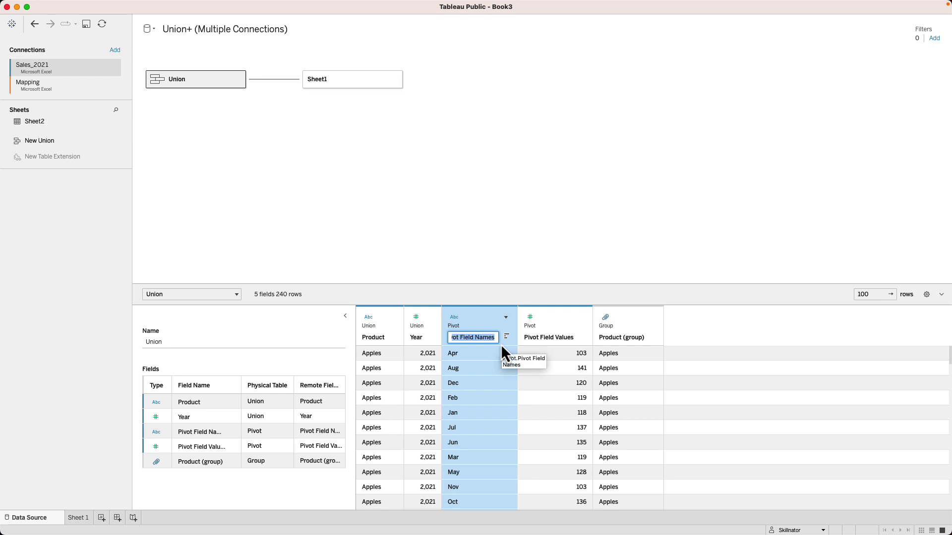
{"action": "type", "text": "Month"}
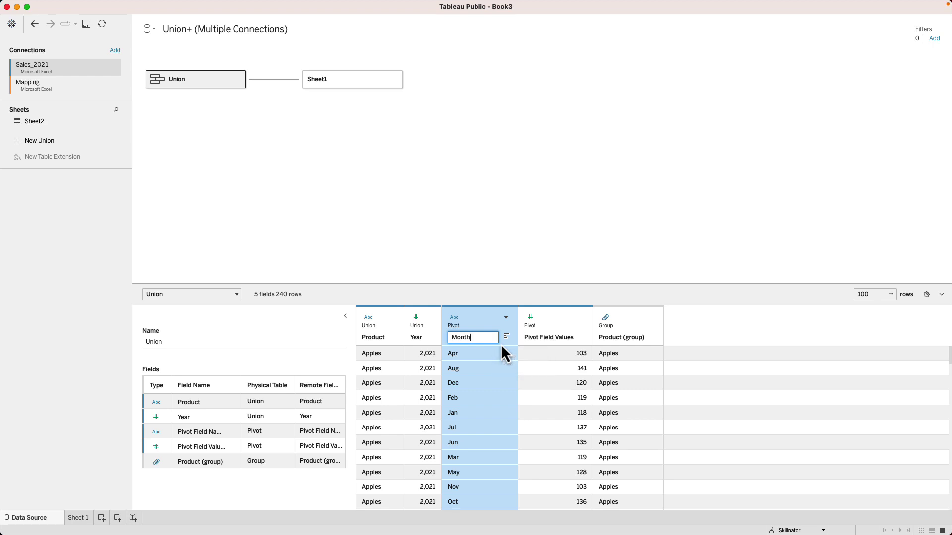
{"action": "key", "text": "Return"}
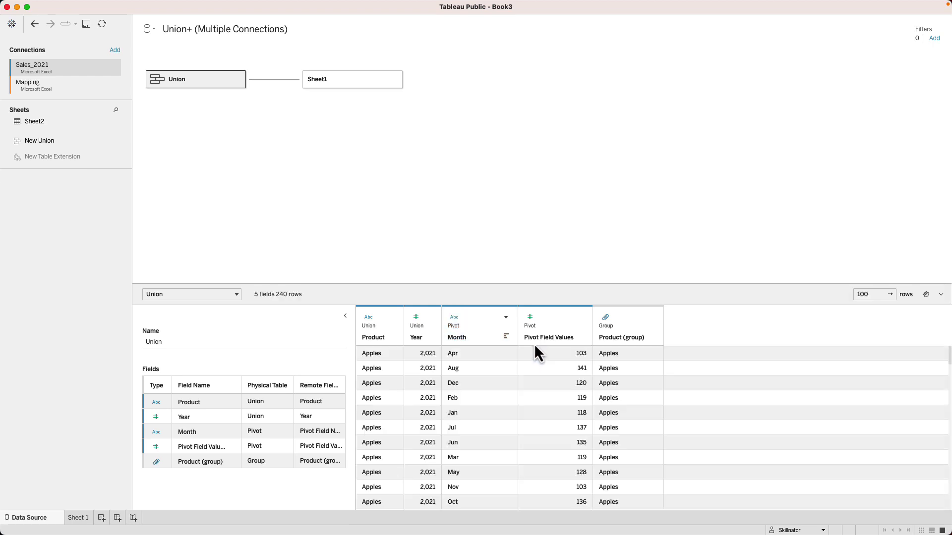
{"action": "double_click", "coordinate": [539, 339]}
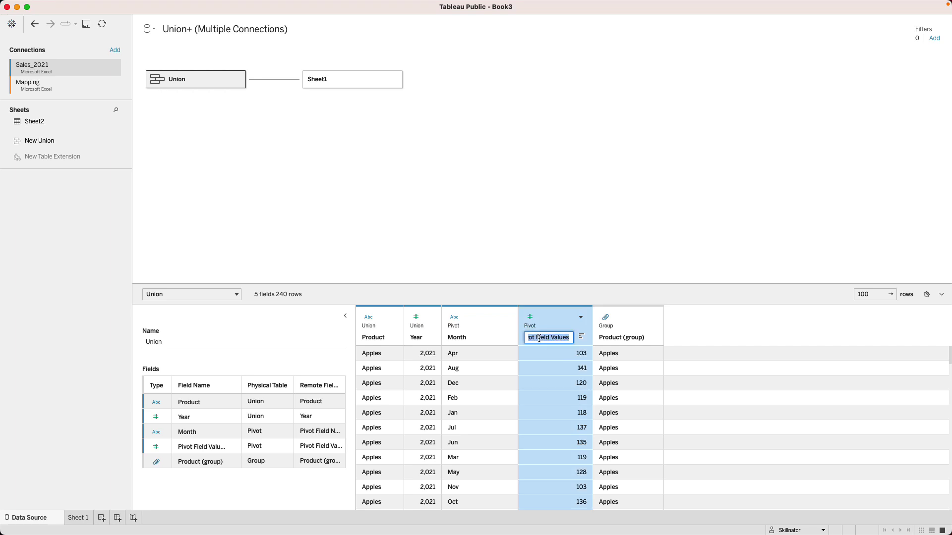
Name the pivot values column 'Sales', then list SUM(Sales) by Month on a new sheet
{"action": "type", "text": "Sales"}
{"action": "key", "text": "Return"}
{"action": "left_click", "coordinate": [101, 517]}
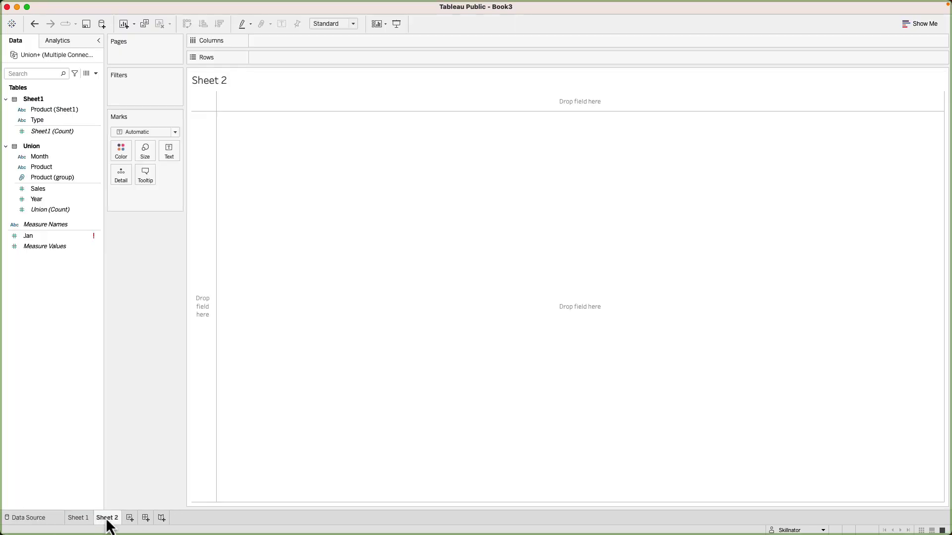
{"action": "left_click", "coordinate": [57, 158]}
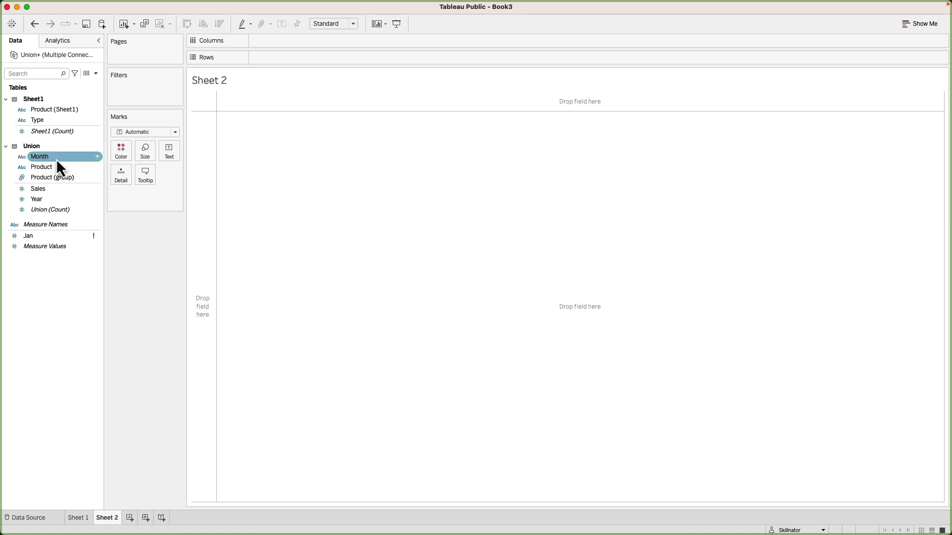
{"action": "left_click_drag", "start_coordinate": [57, 160], "coordinate": [305, 60]}
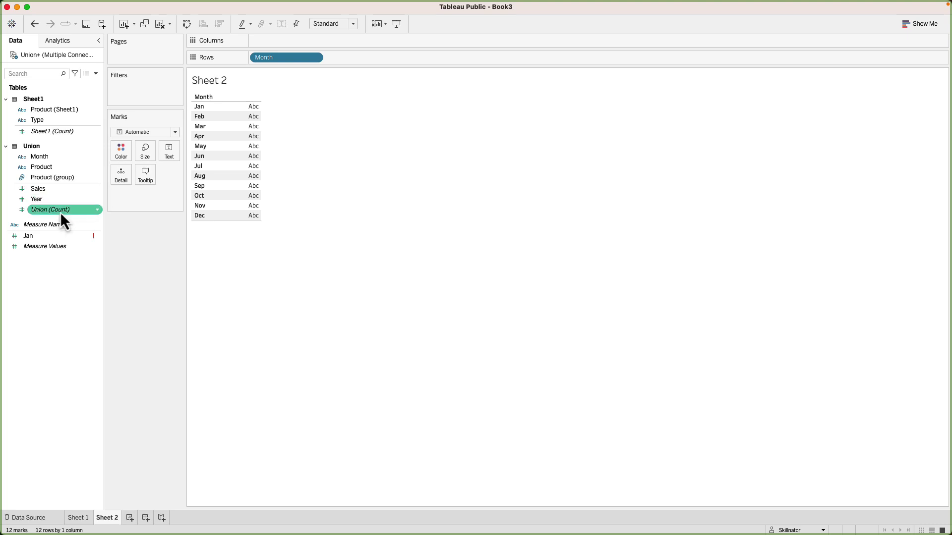
{"action": "double_click", "coordinate": [54, 192]}
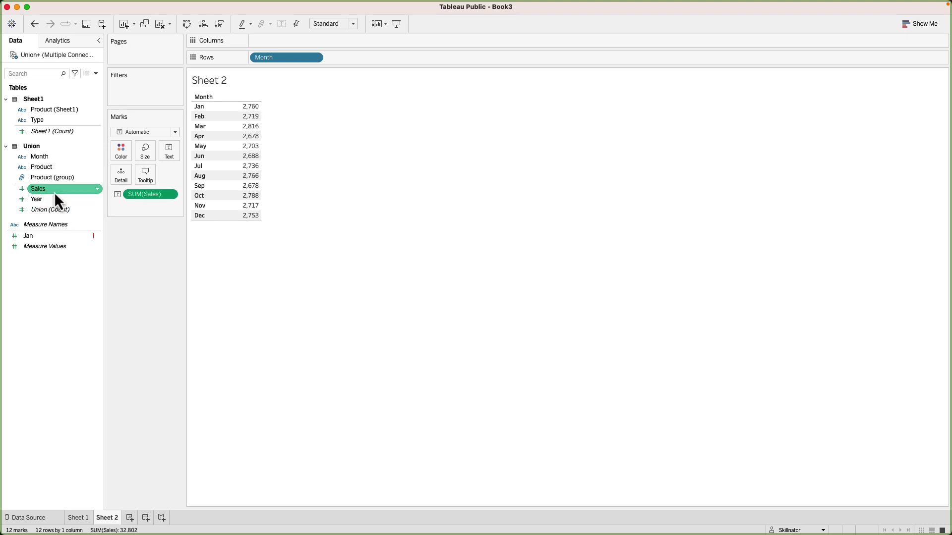
{"action": "mouse_move", "coordinate": [247, 118]}
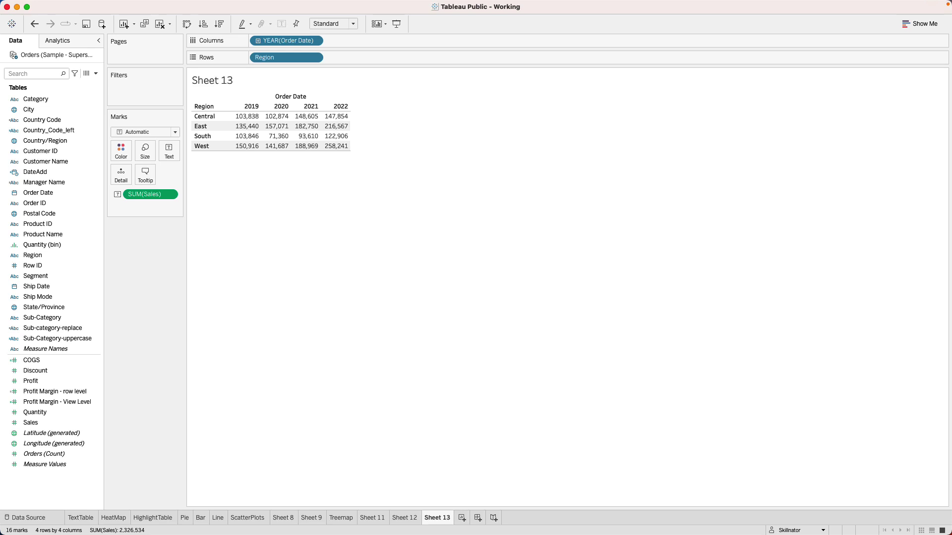
Relate the People table to Orders on Region = Region (People)
{"action": "left_click", "coordinate": [29, 518]}
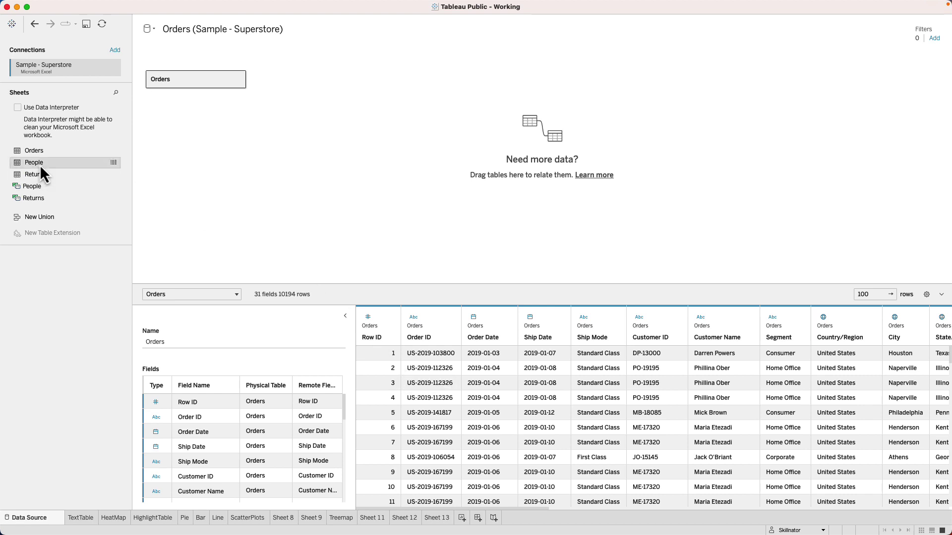
{"action": "left_click_drag", "start_coordinate": [41, 168], "coordinate": [304, 81]}
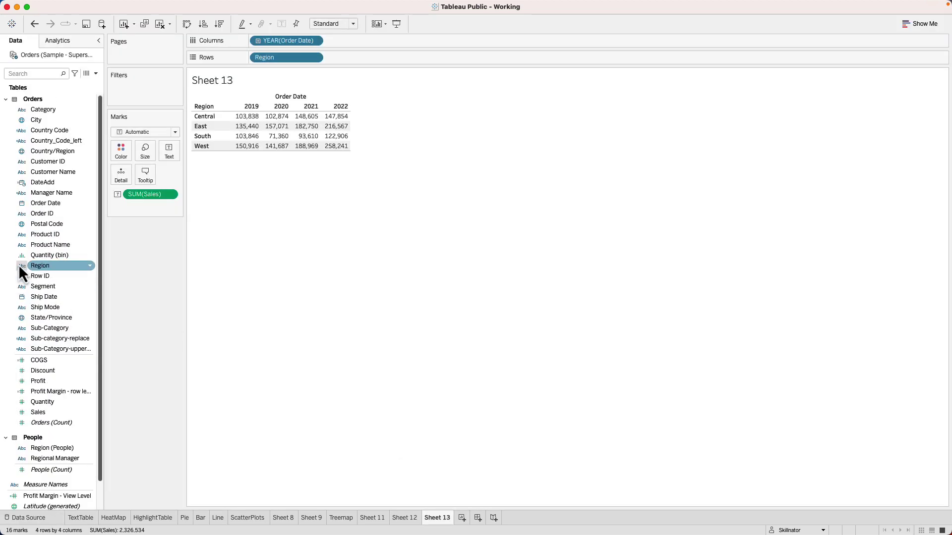
{"action": "scroll", "coordinate": [19, 263], "scroll_direction": "down", "scroll_amount": 3}
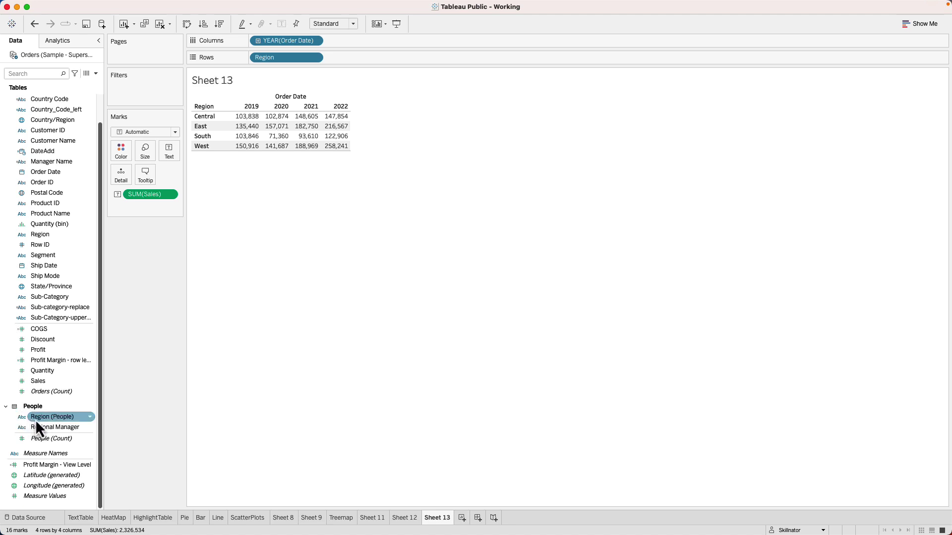
Replace Region in Rows with Regional Manager to show yearly sales per manager
{"action": "left_click", "coordinate": [47, 428]}
{"action": "left_click_drag", "start_coordinate": [47, 430], "coordinate": [278, 61]}
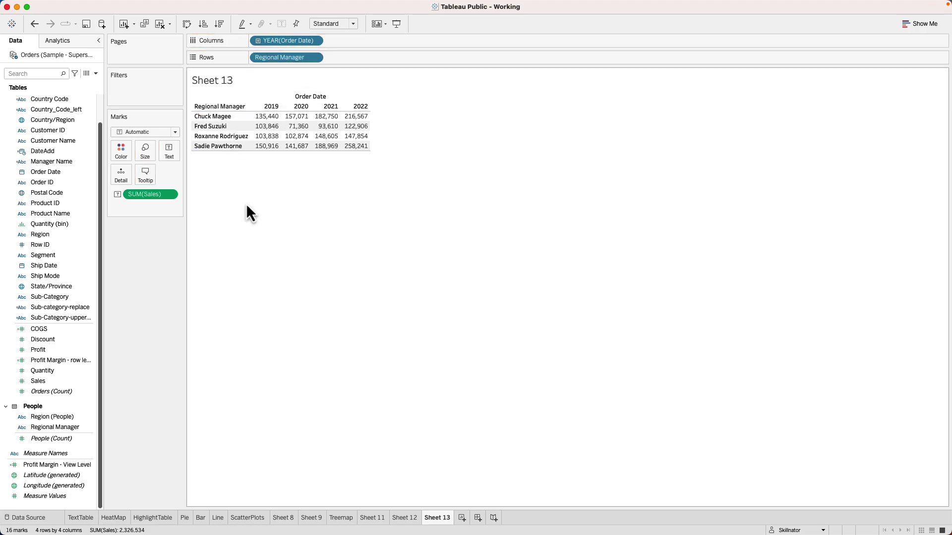